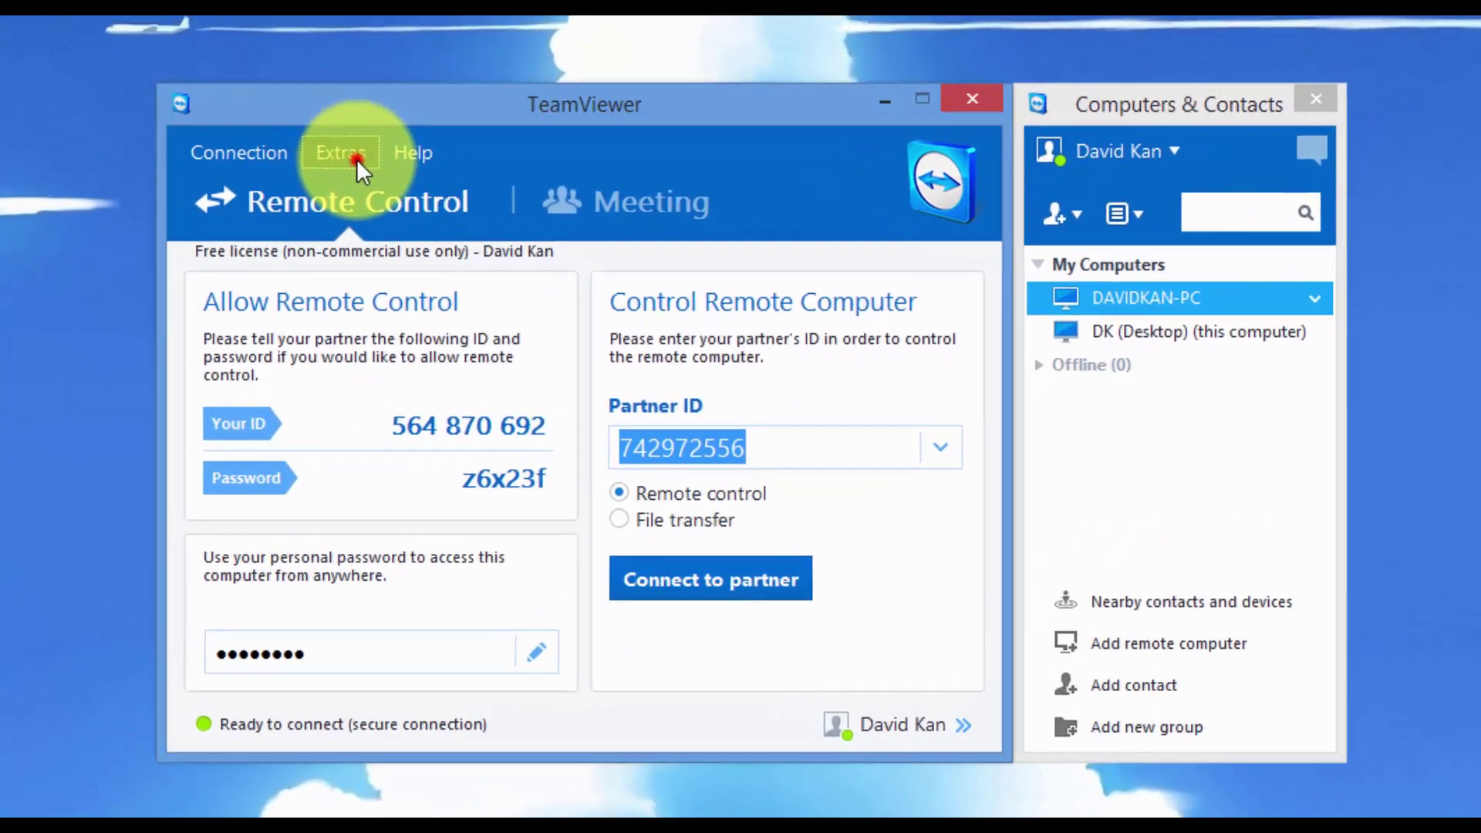
Install the TeamViewer VPN driver from advanced Options and acknowledge the success message.
left_click(516, 261)
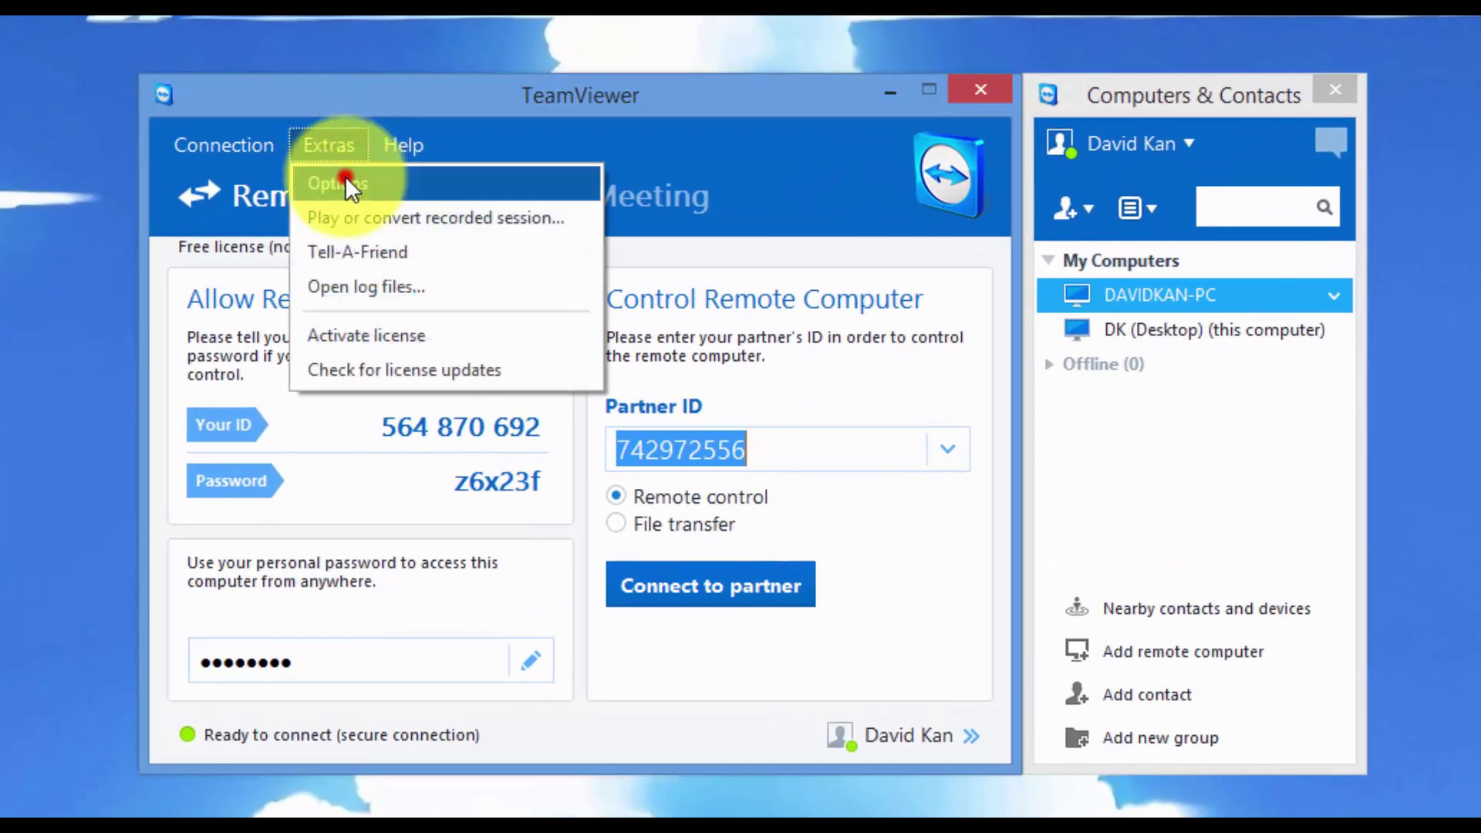
left_click(344, 176)
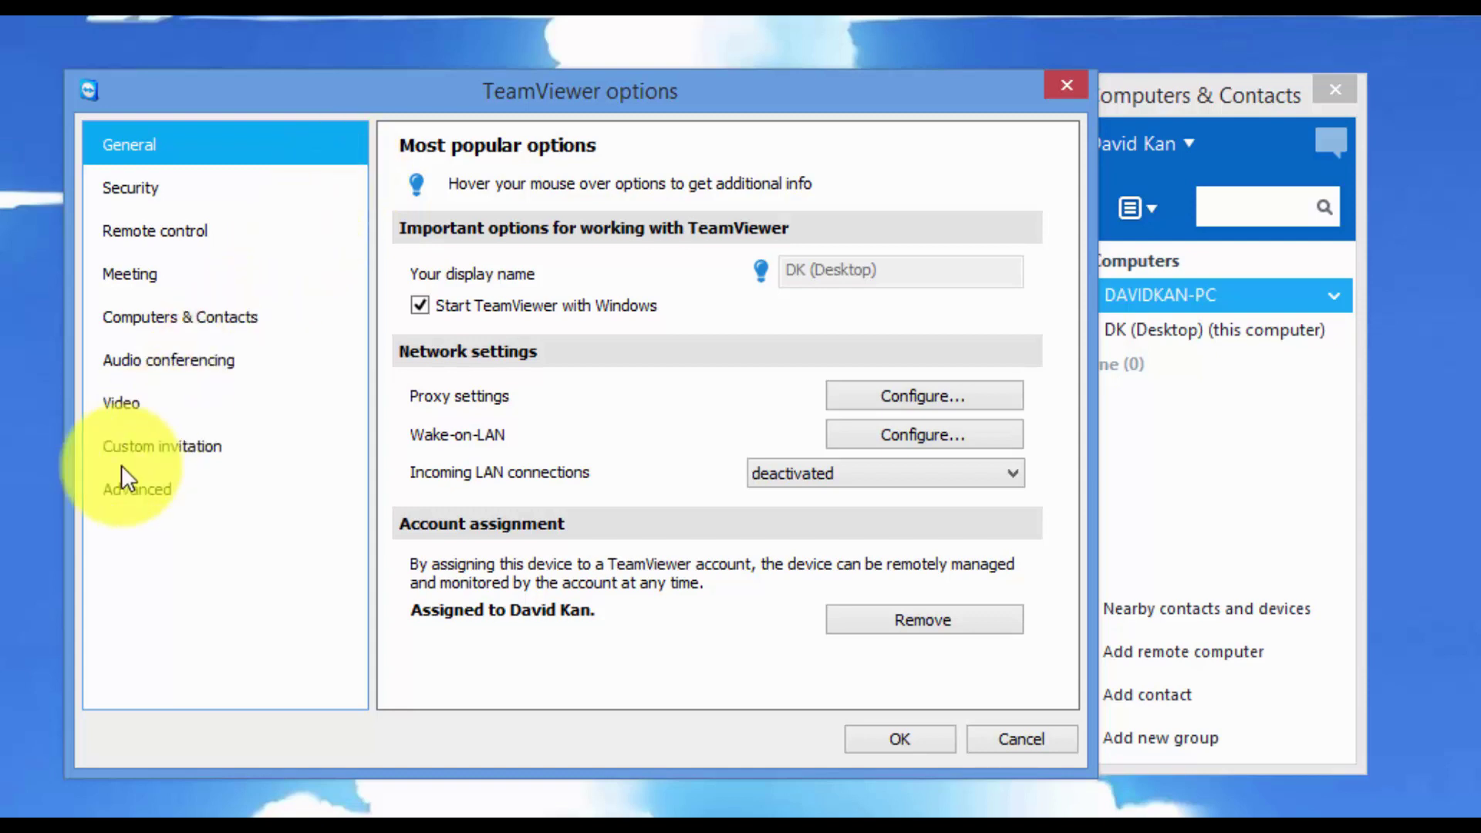
left_click(123, 486)
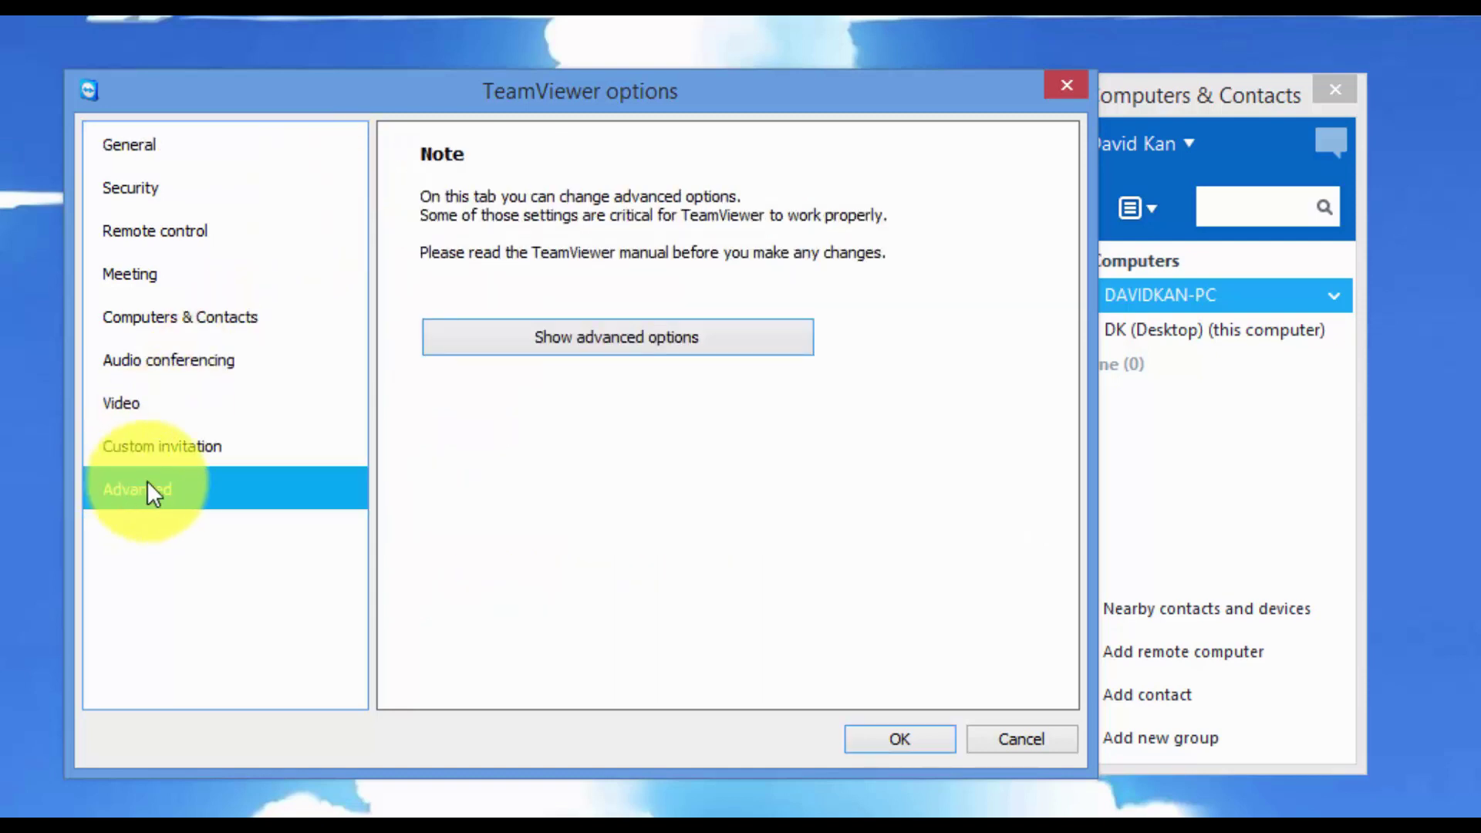
left_click(563, 334)
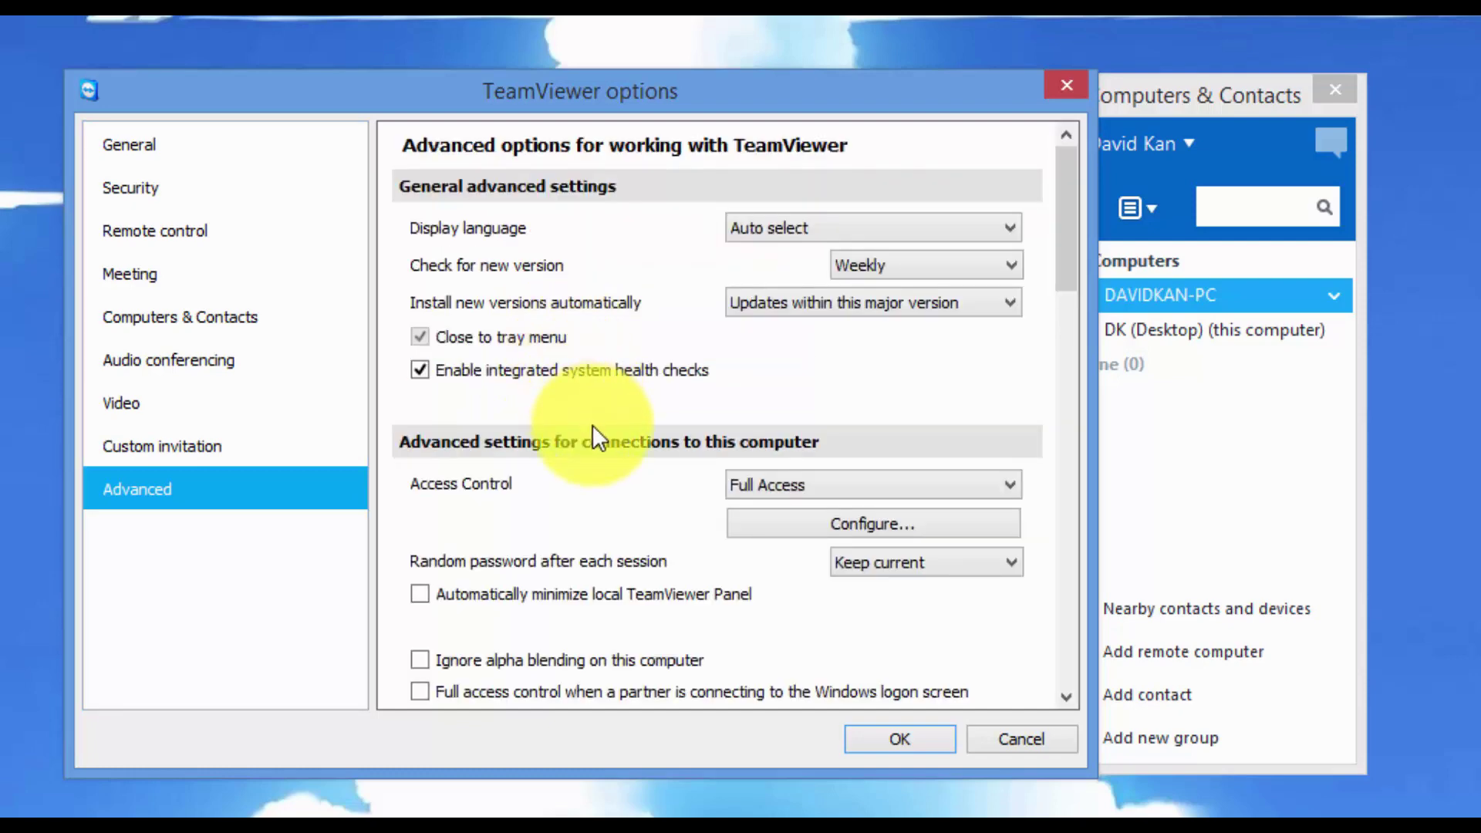
scroll(593, 425, "down", 3)
scroll(594, 425, "down", 3)
scroll(594, 424, "down", 3)
scroll(594, 424, "down", 3)
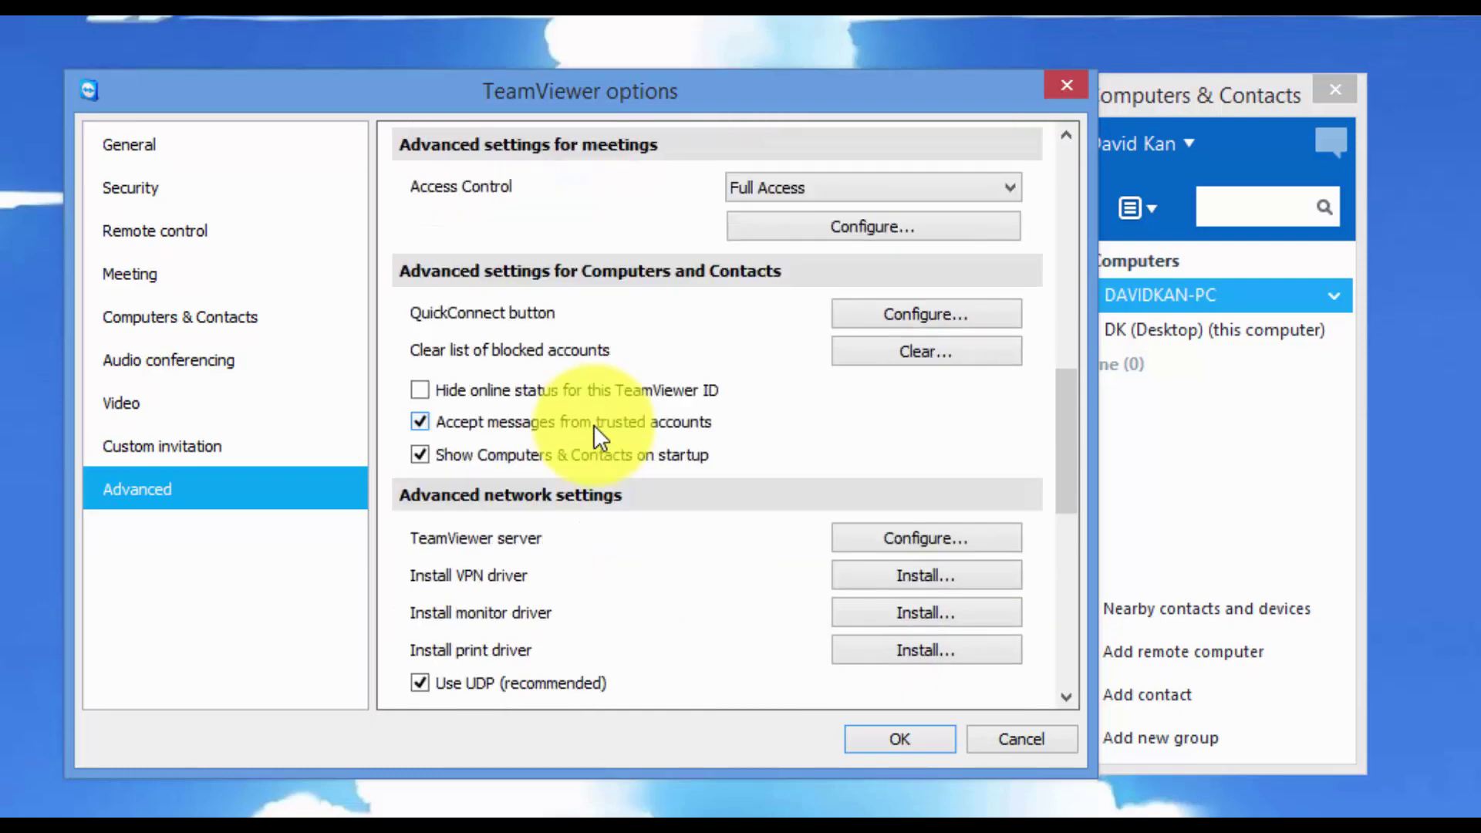
scroll(593, 424, "down", 1)
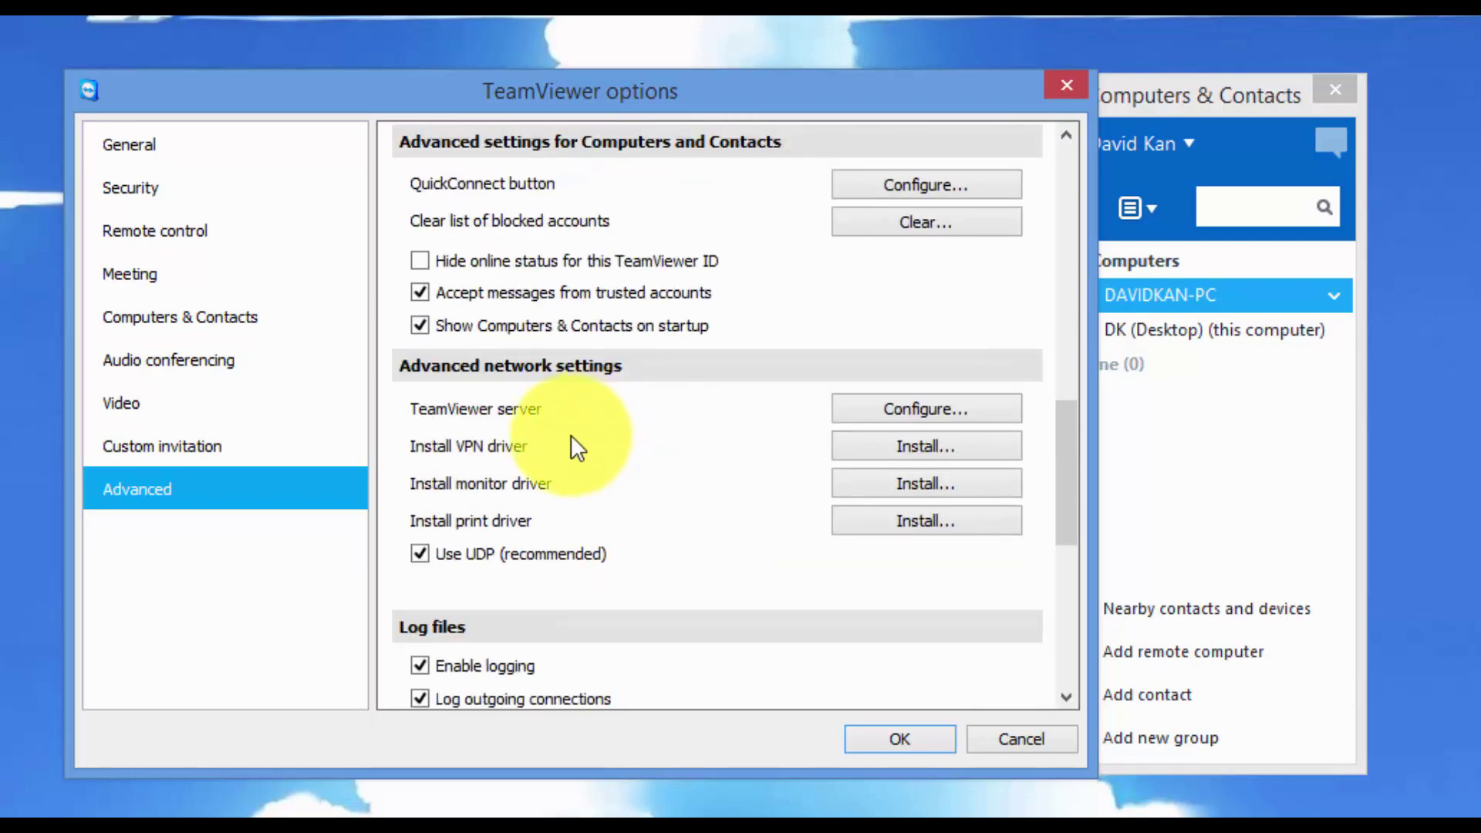
left_click(891, 446)
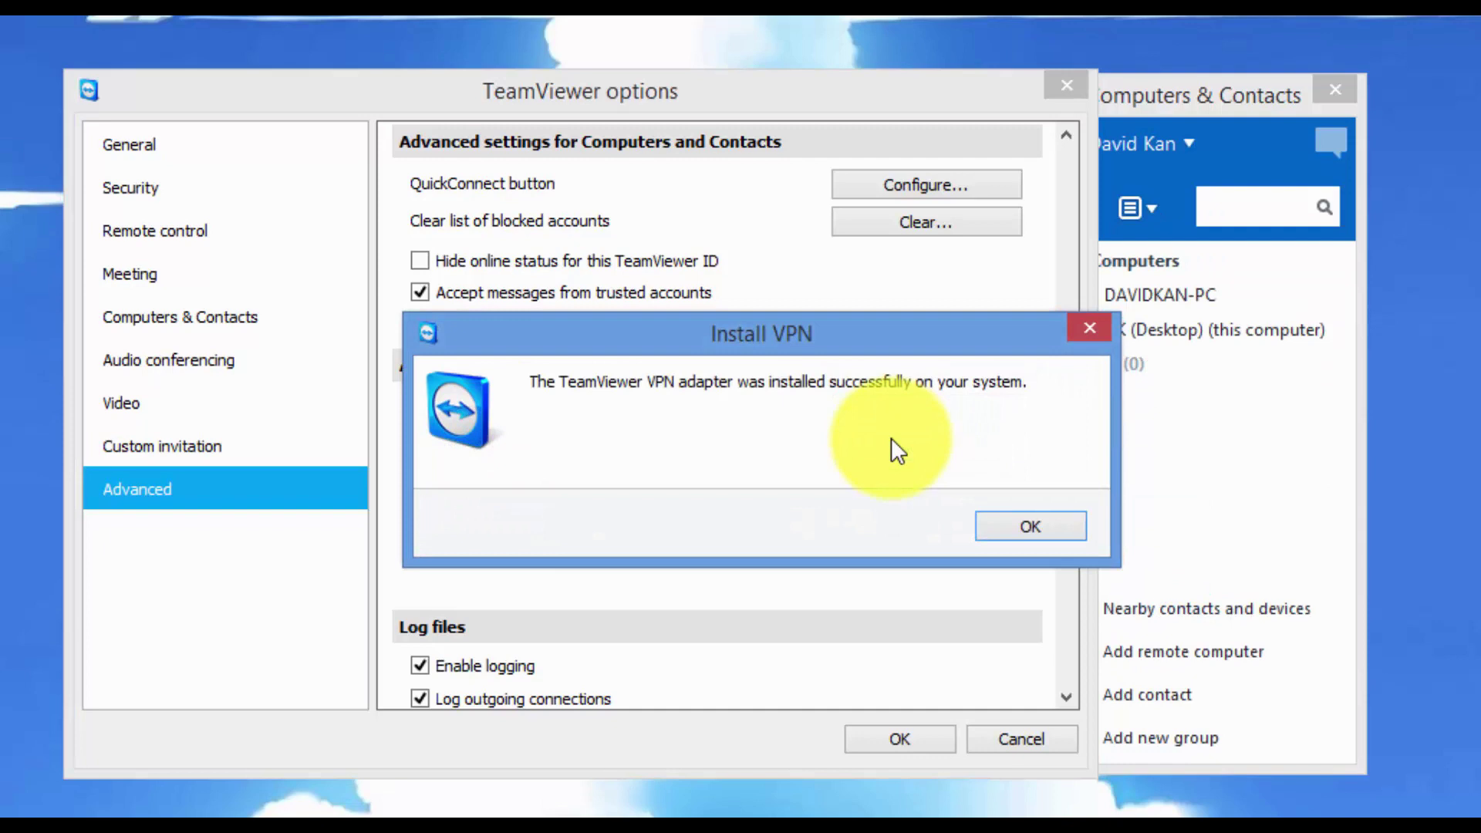
left_click(999, 531)
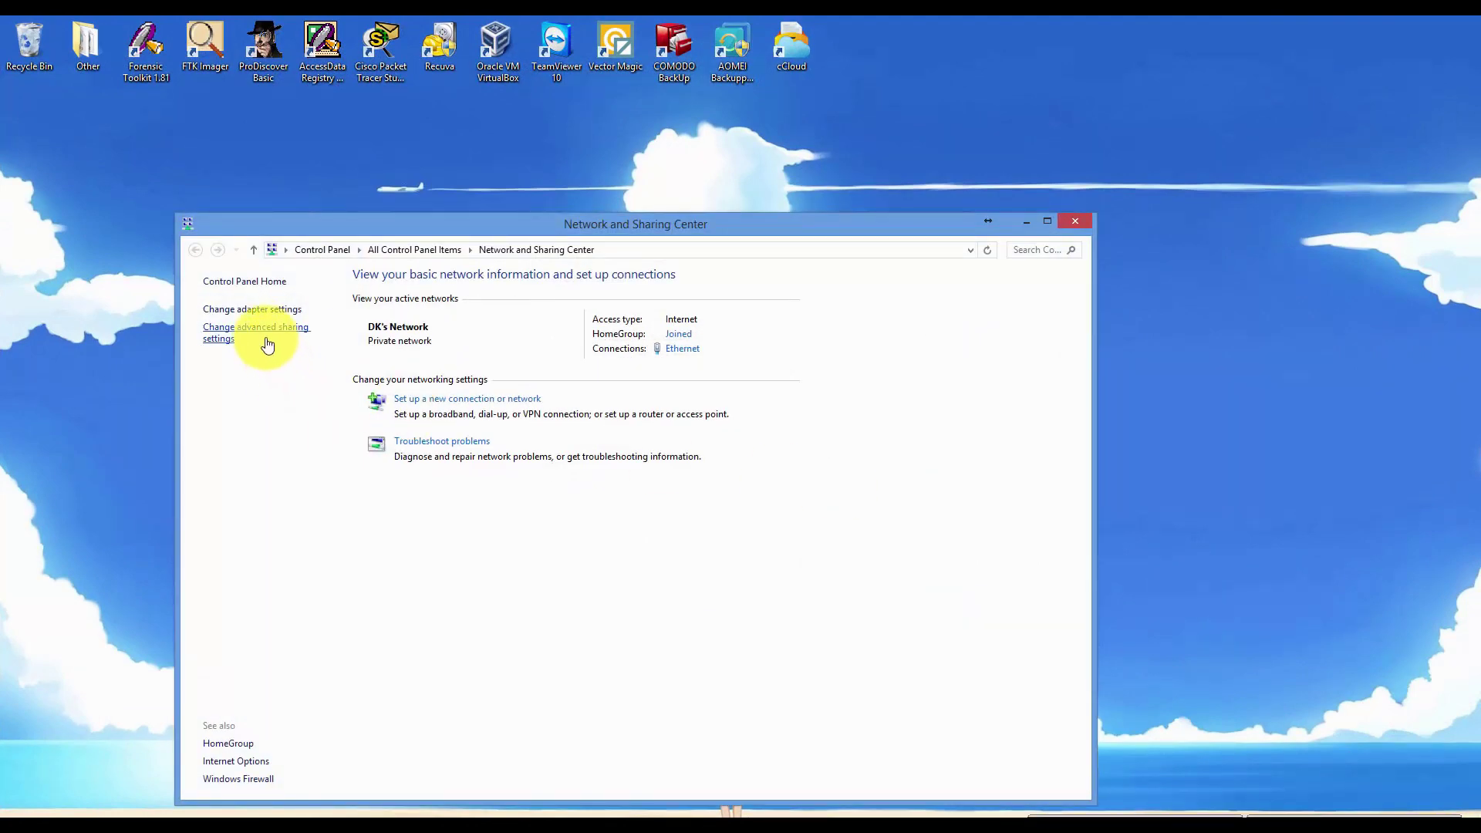
Check the TeamViewer VPN adapter in Network Connections, then minimize it and close Network and Sharing Center.
left_click(252, 310)
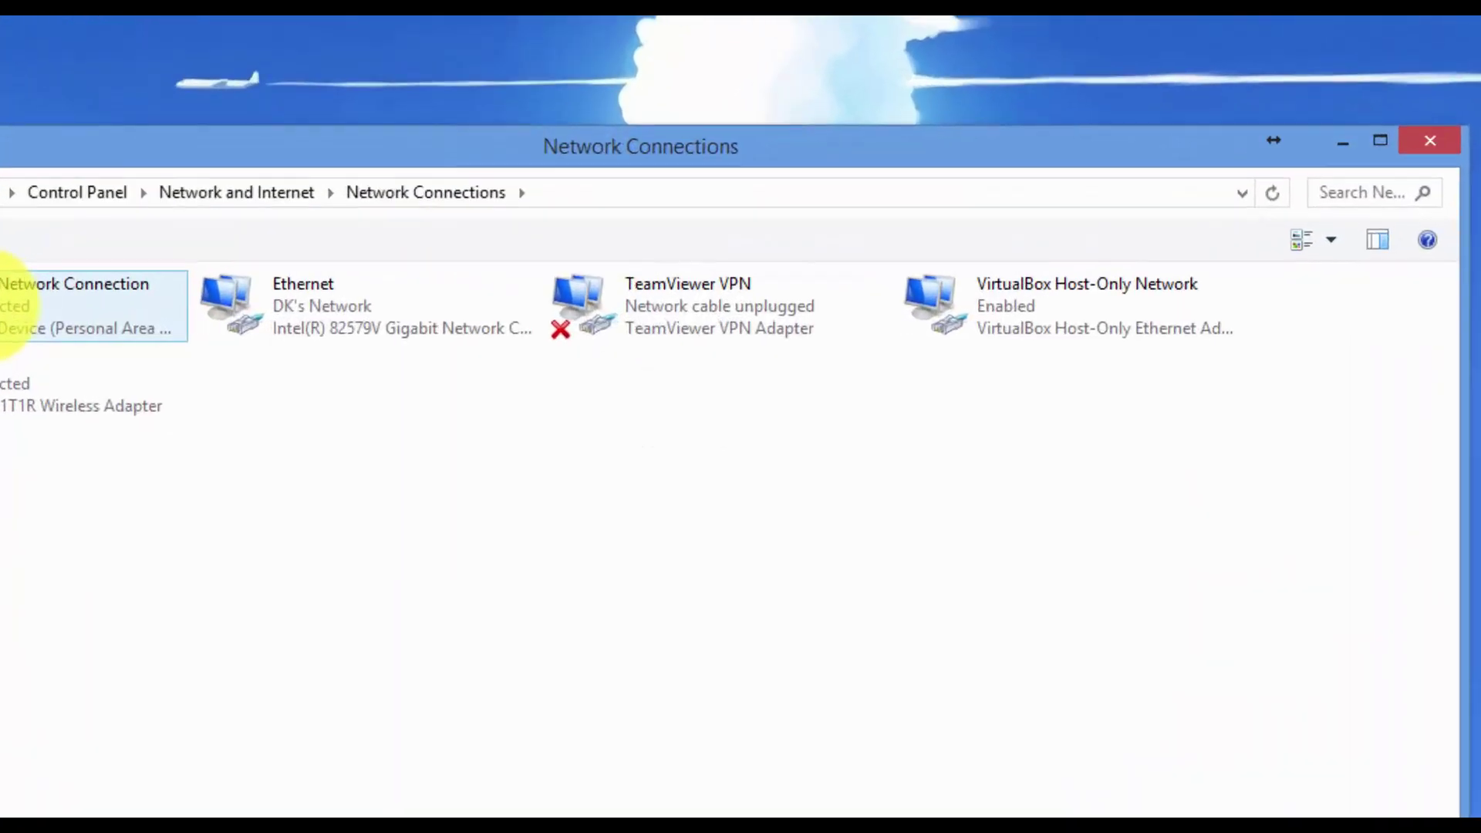
left_click(787, 334)
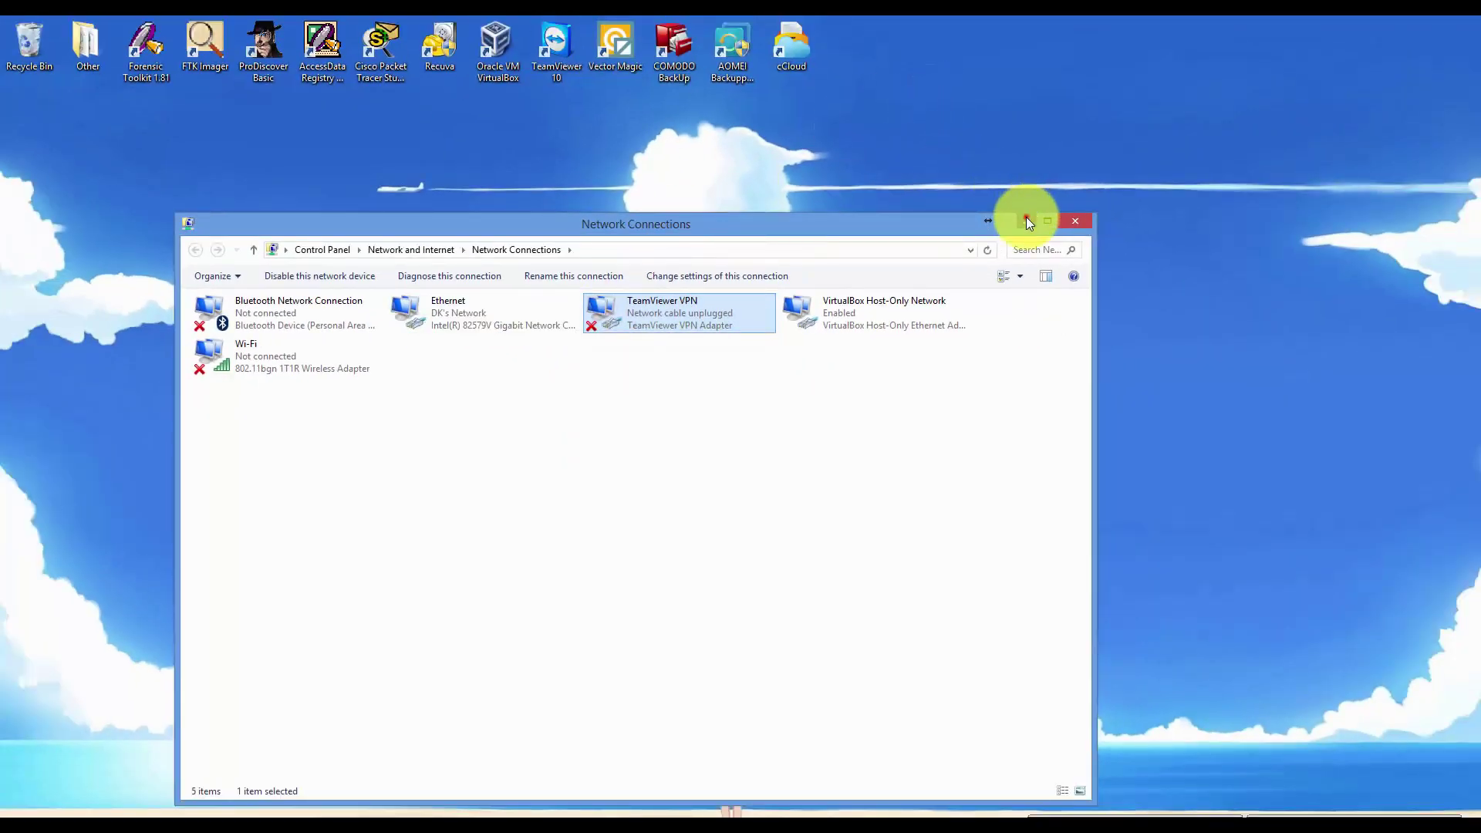
left_click(1026, 219)
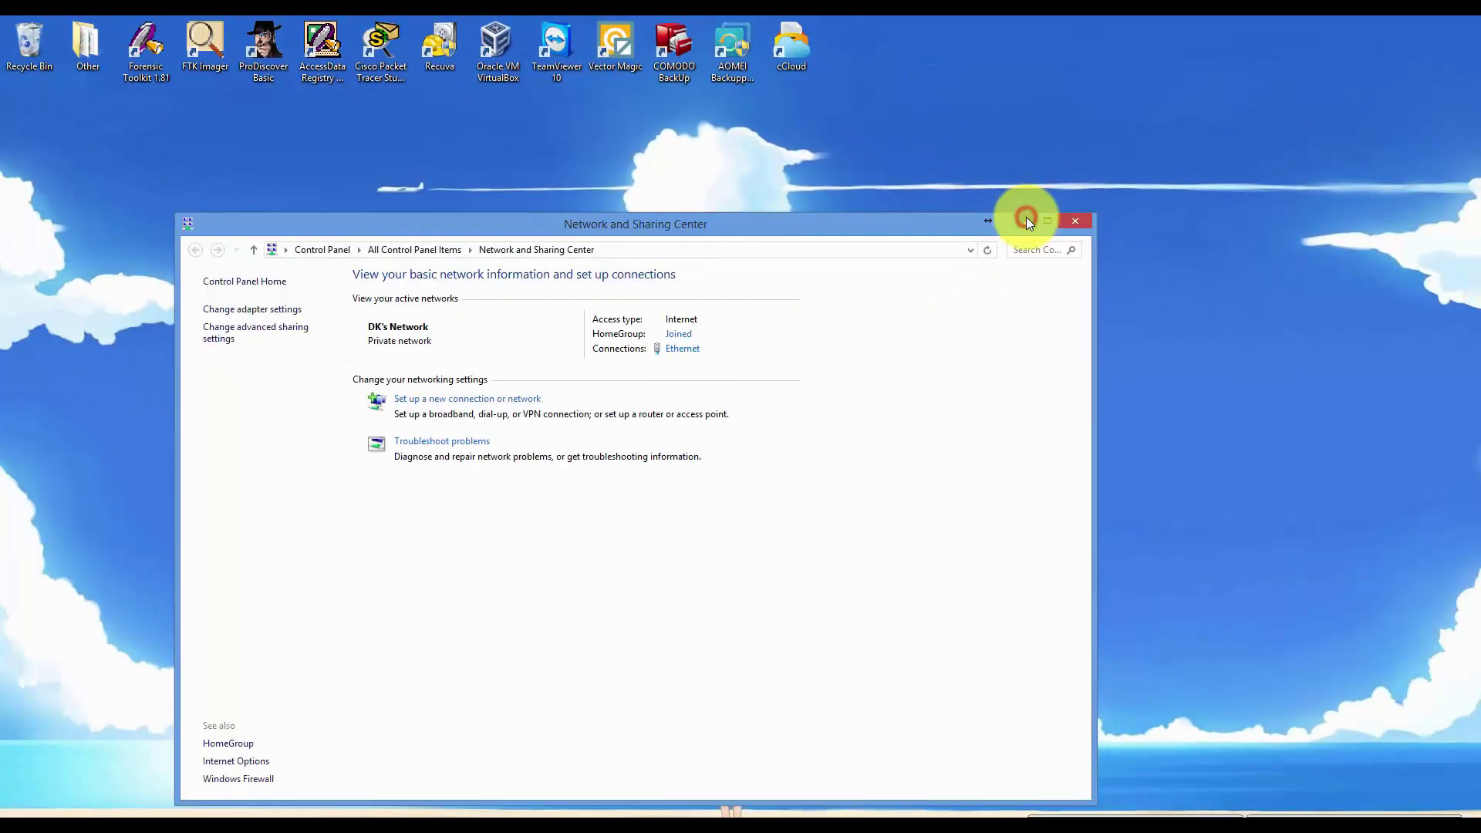
left_click(1066, 219)
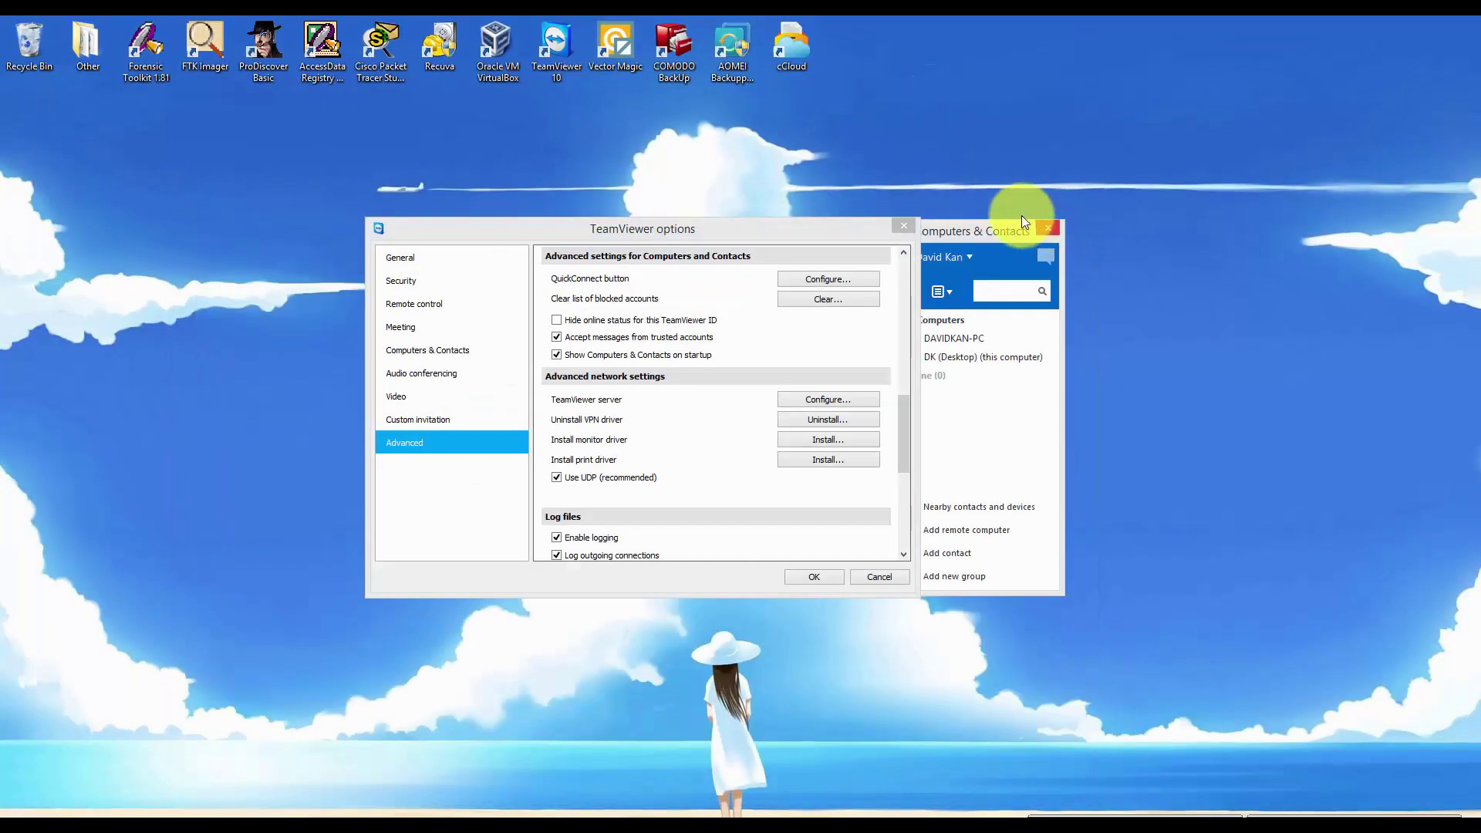
Close Options and start a VPN-type connection to partner ID 742972556.
left_click(886, 223)
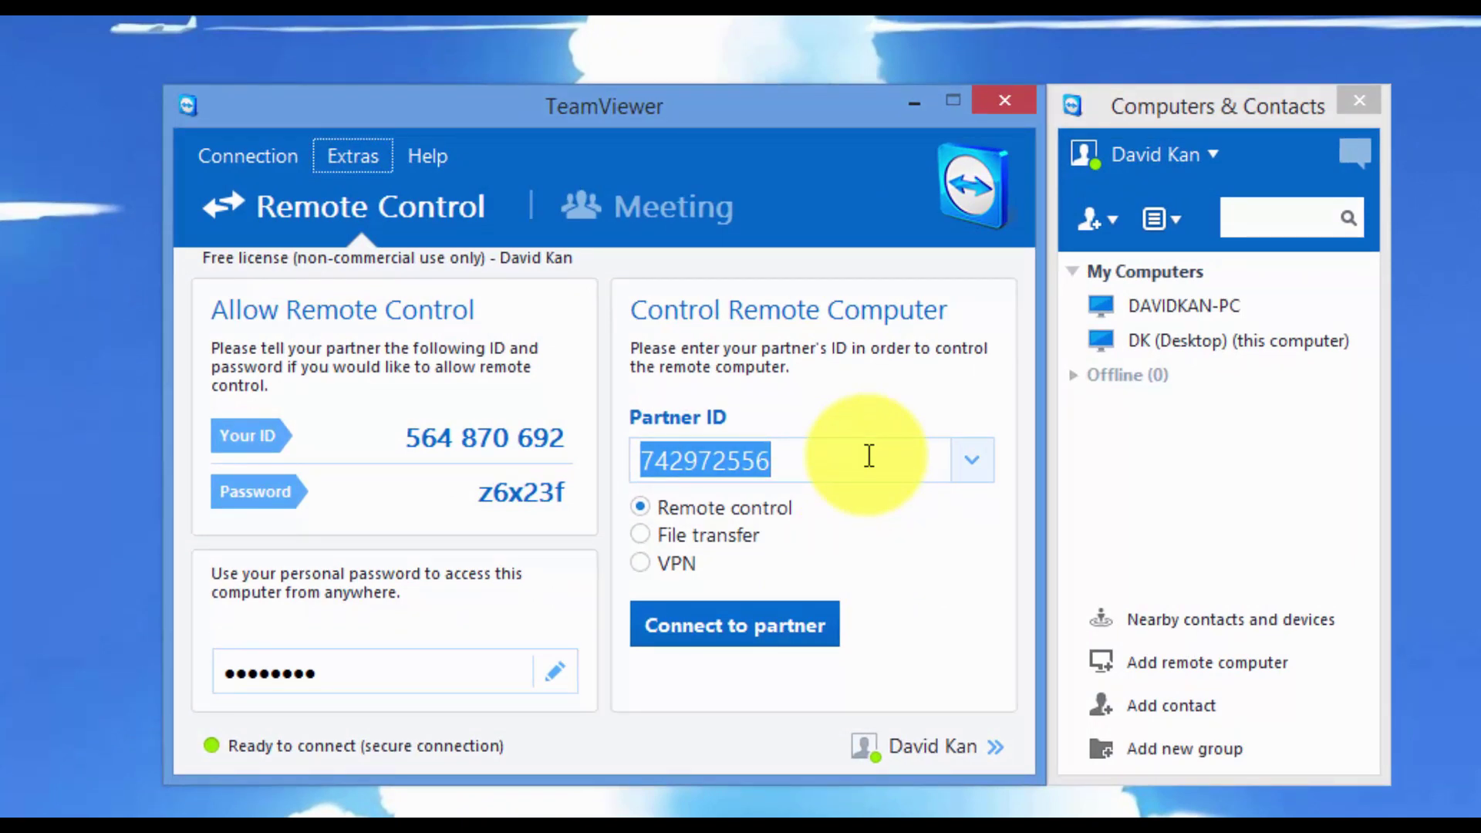
left_click(640, 563)
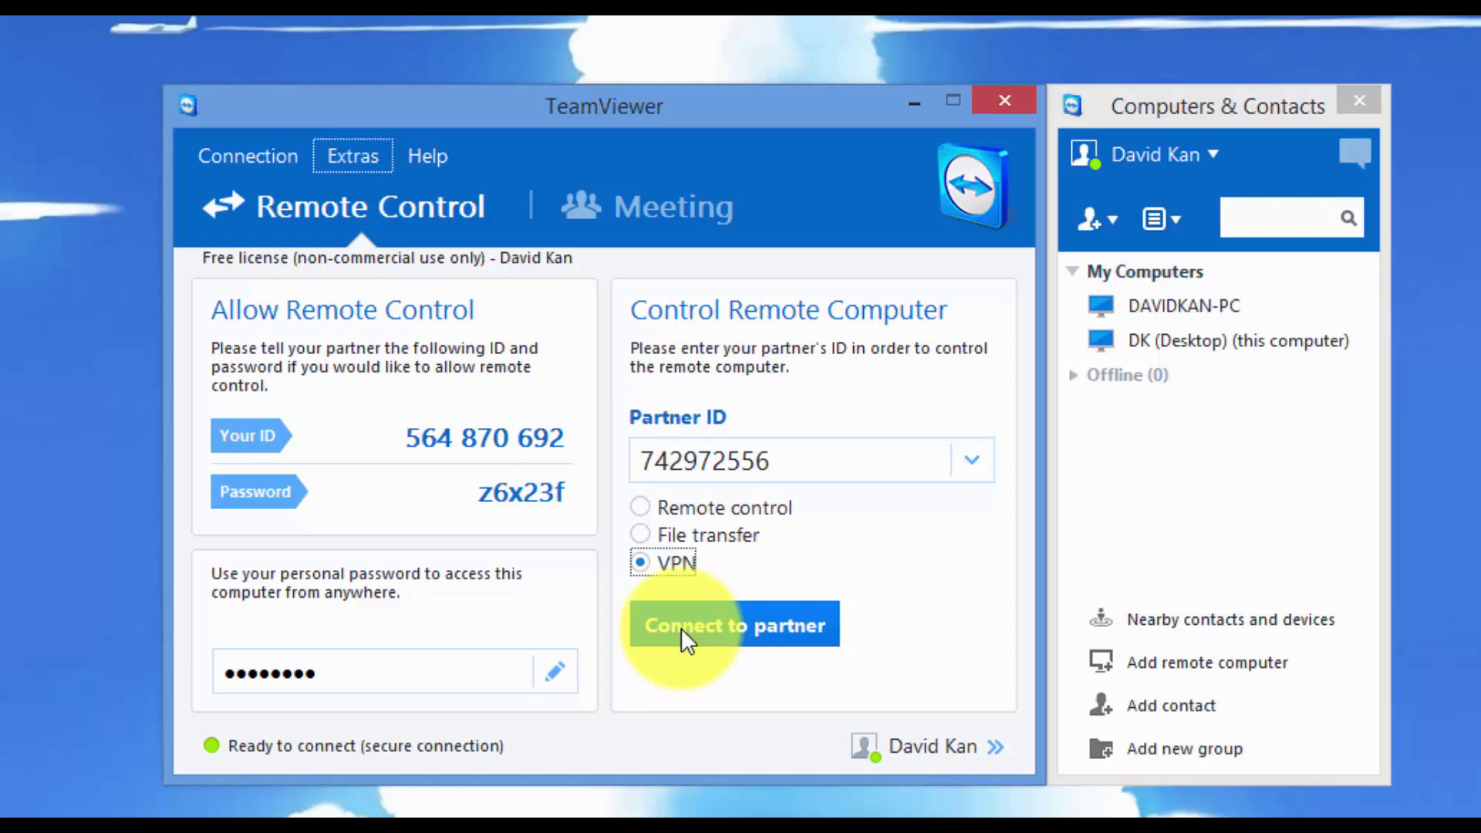
left_click(681, 629)
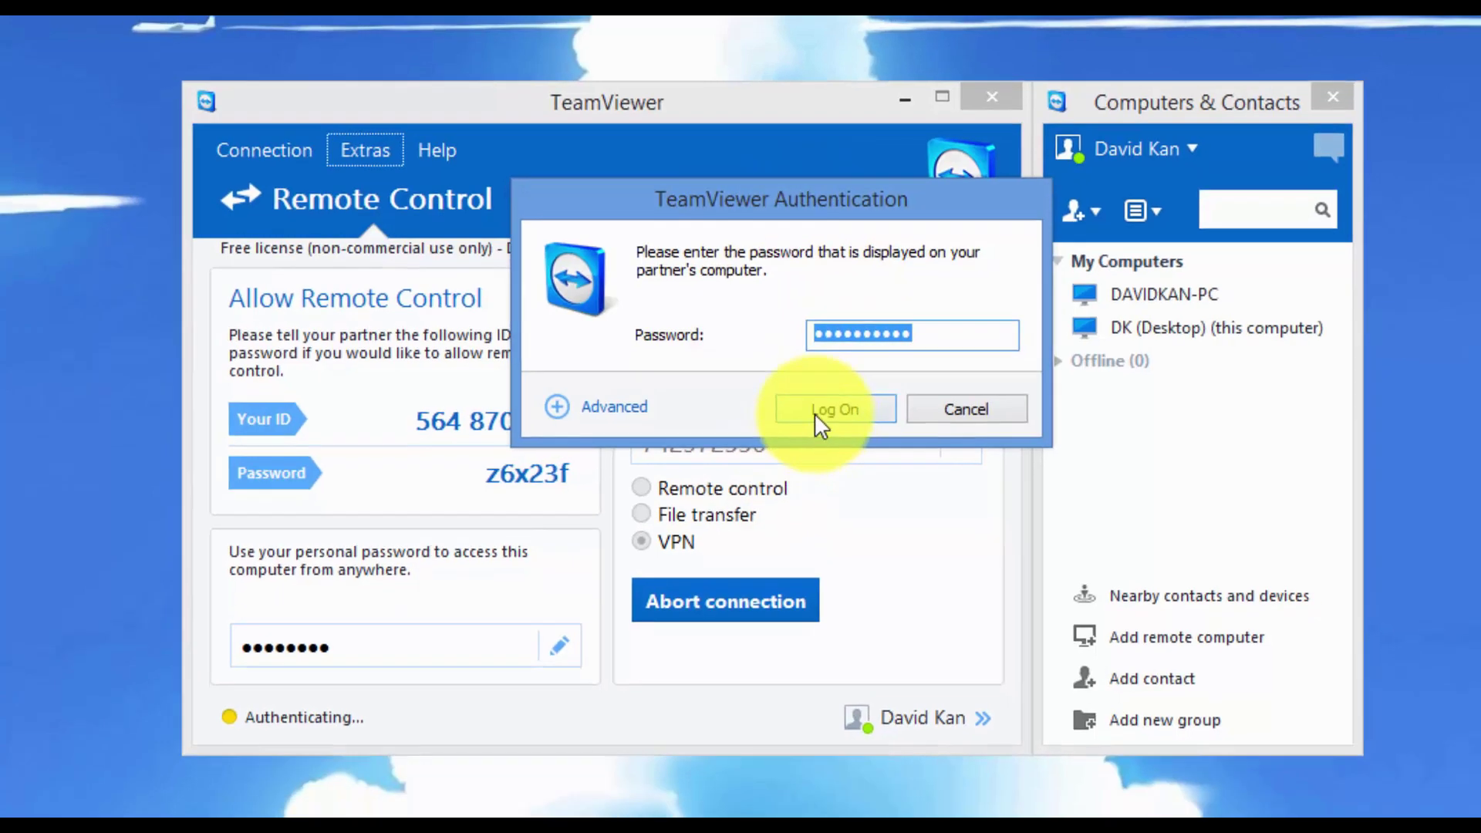
left_click(827, 425)
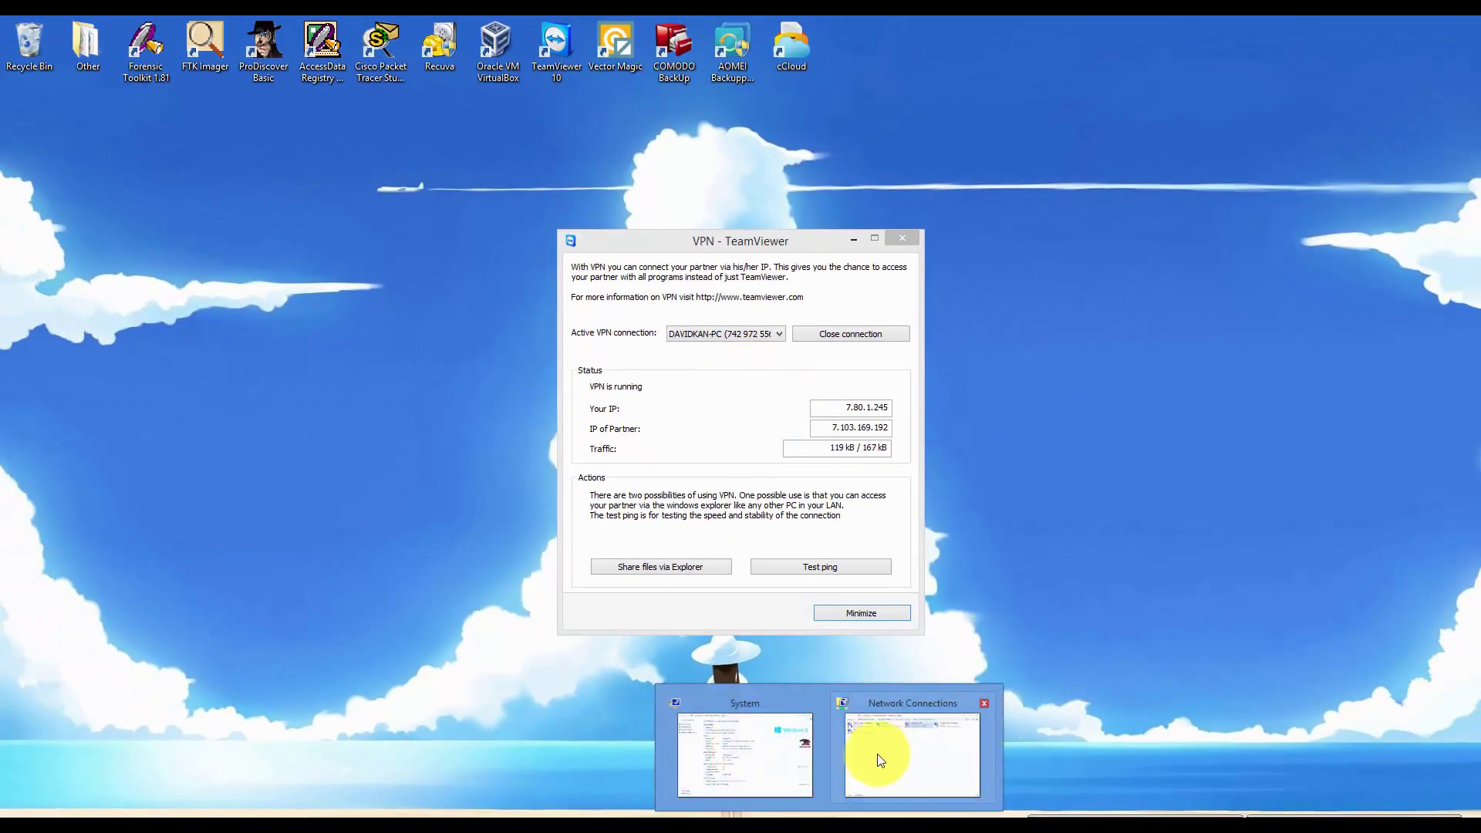
Arrange the Network Connections and VPN windows side by side and ping partner 7.103.169.192.
left_click(905, 744)
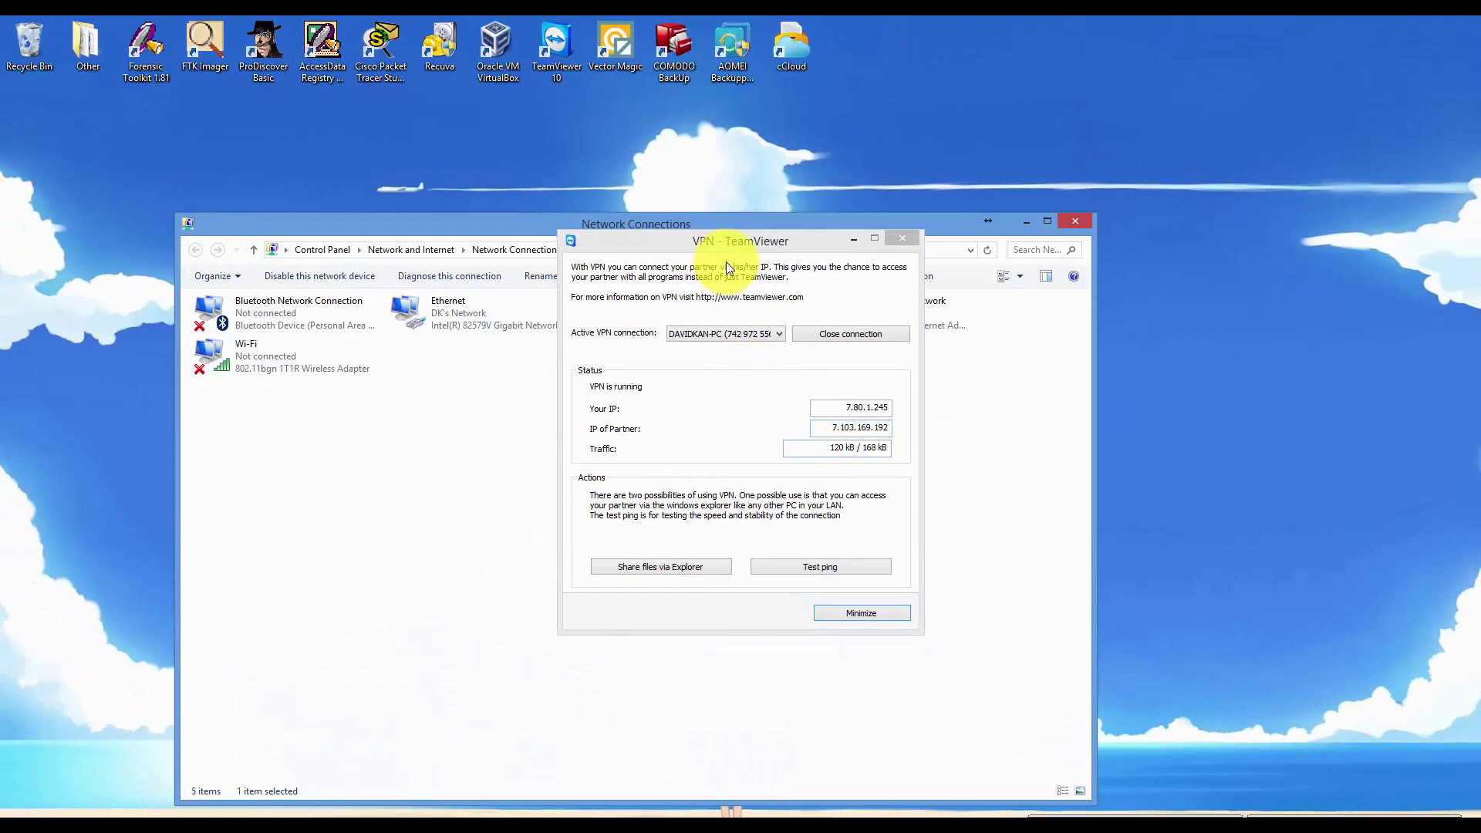
left_click(738, 244)
left_click_drag(767, 240, 1180, 223)
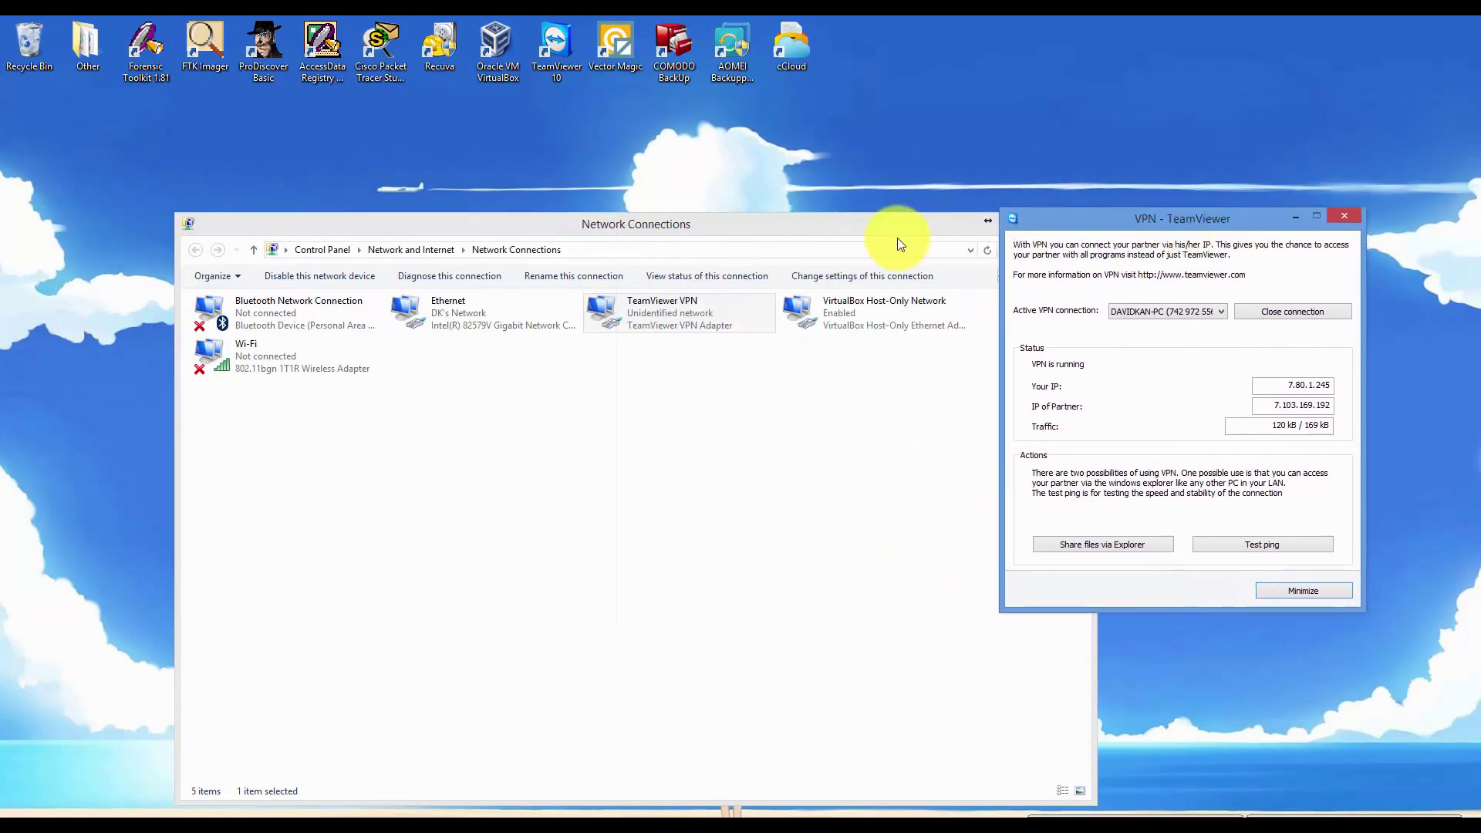
left_click_drag(899, 227, 775, 177)
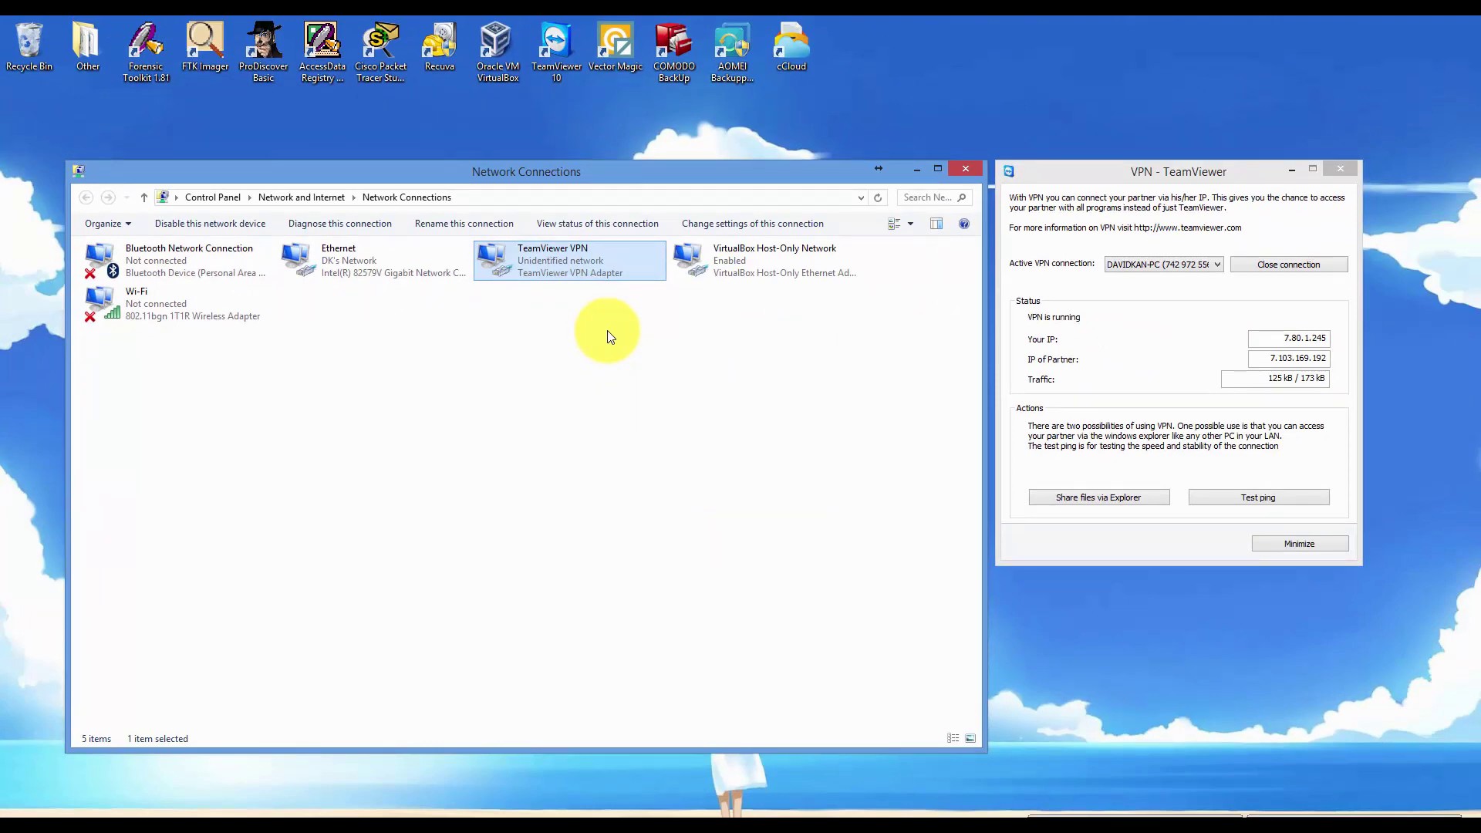
left_click(1273, 497)
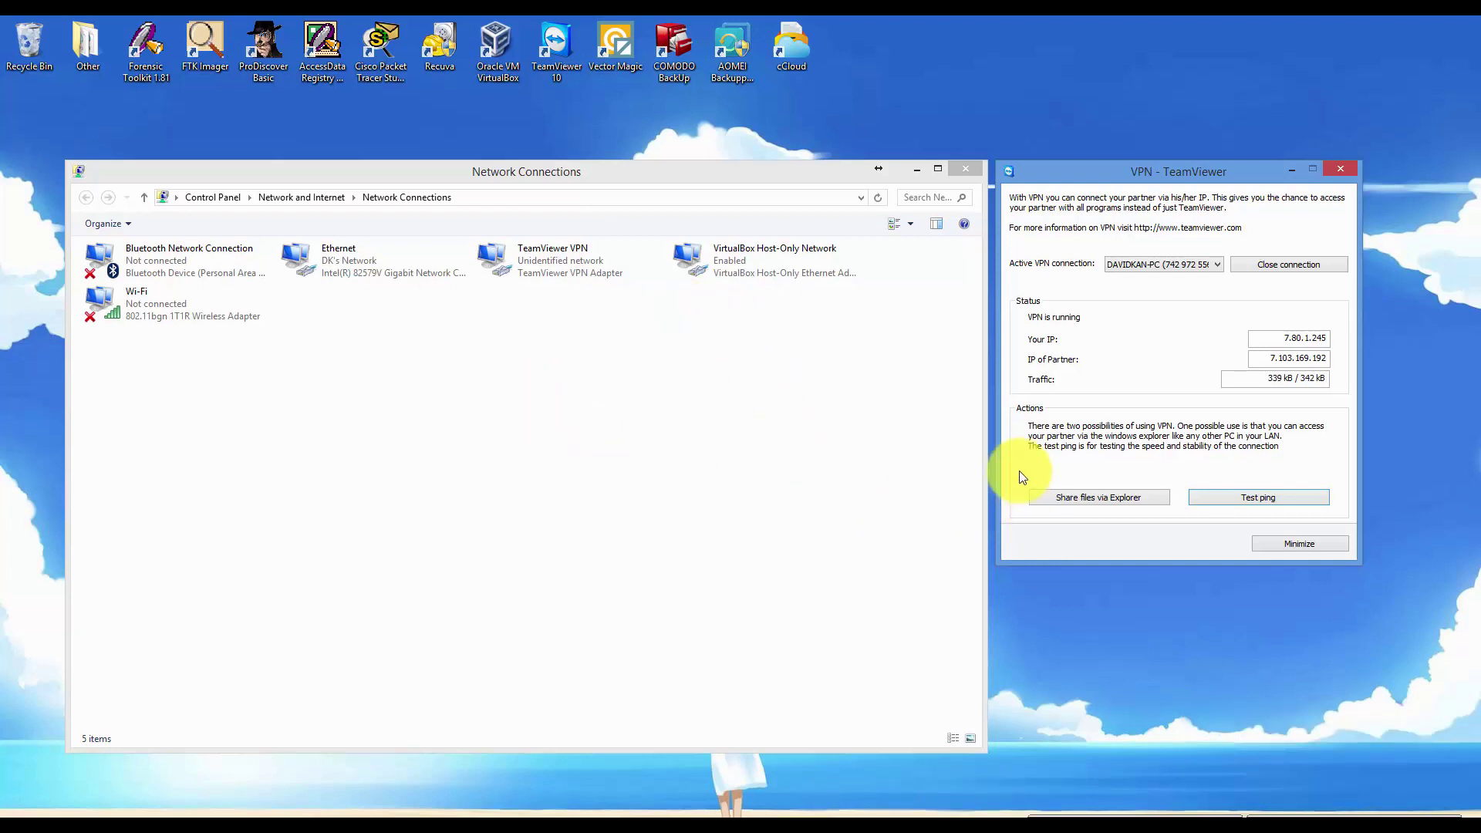
Close Network Connections and minimize the VPN status window.
left_click(965, 170)
left_click_drag(1033, 176, 680, 188)
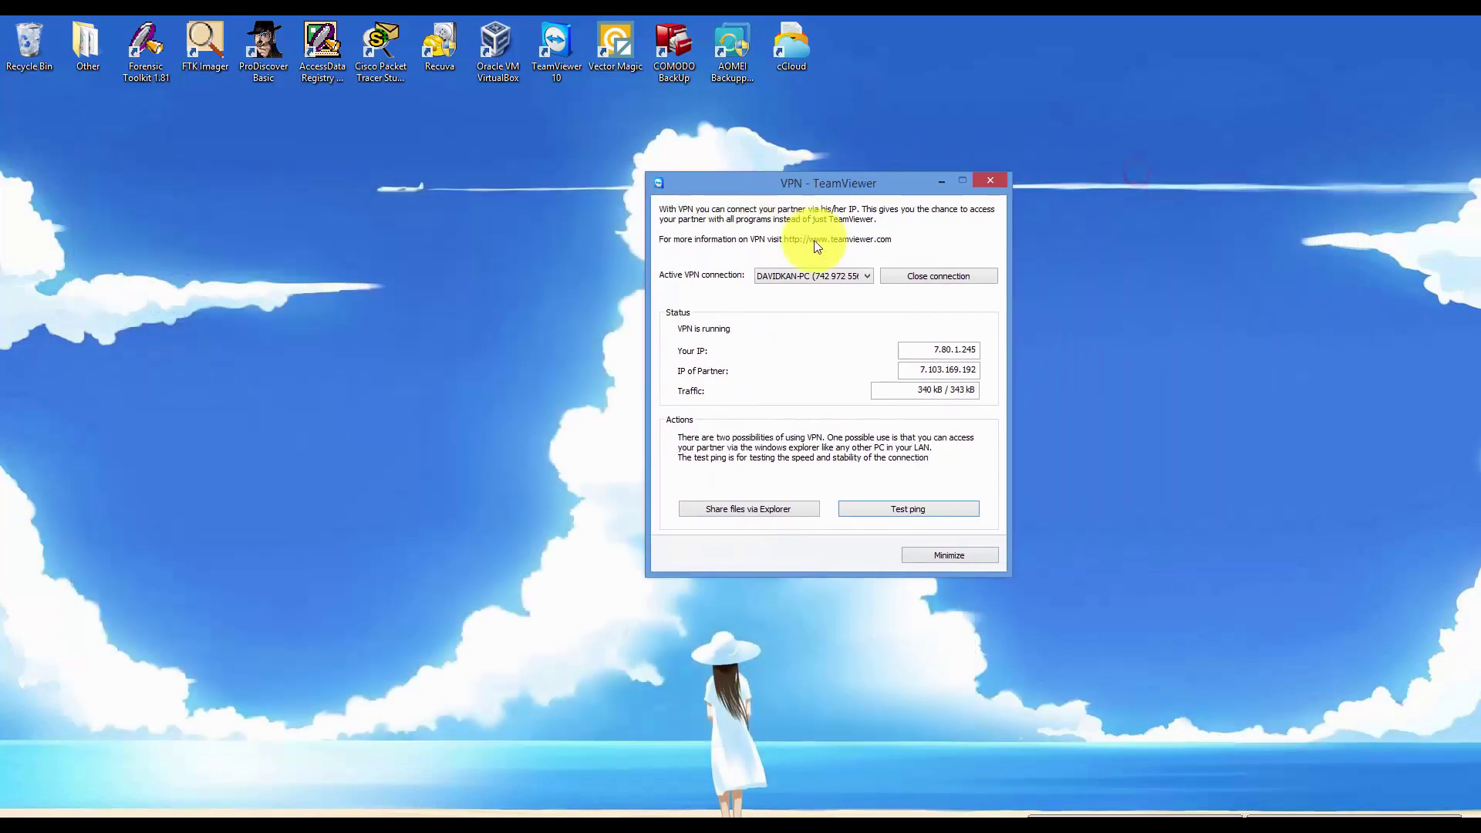
left_click(974, 556)
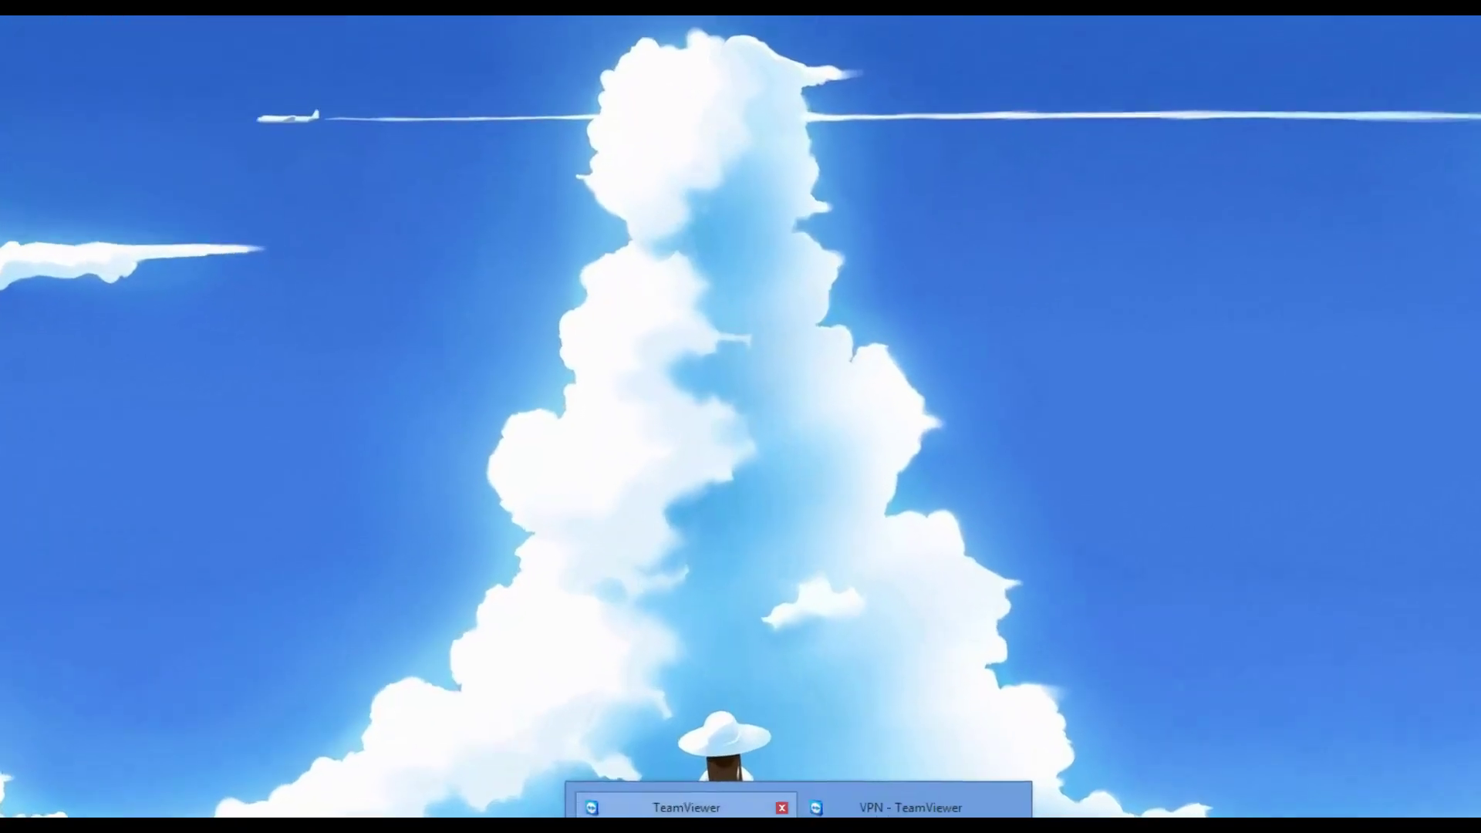
Reopen the VPN details, copy partner IP 7.103.169.192, and minimize the window again.
left_click(696, 763)
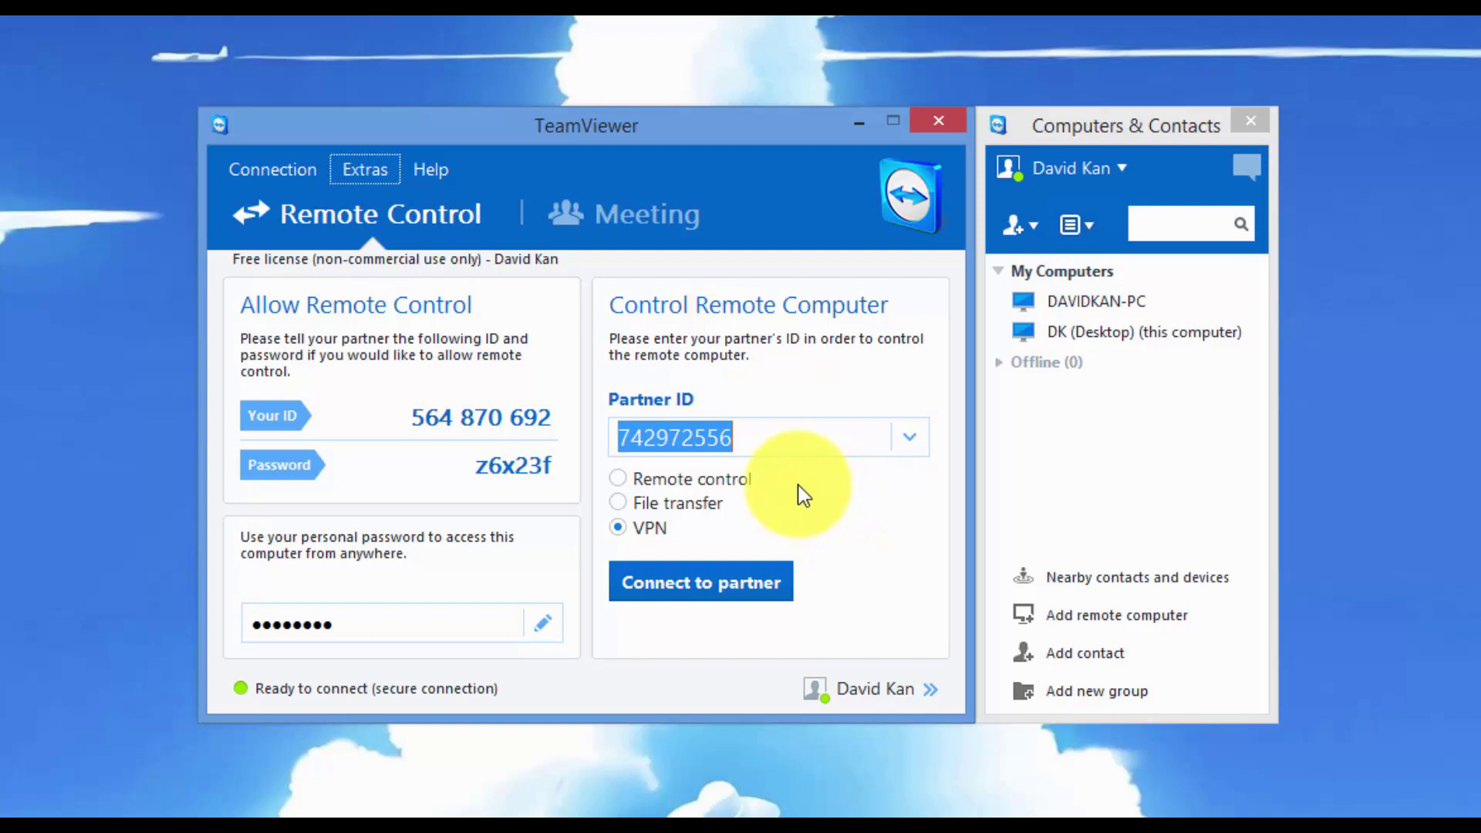
left_click(851, 656)
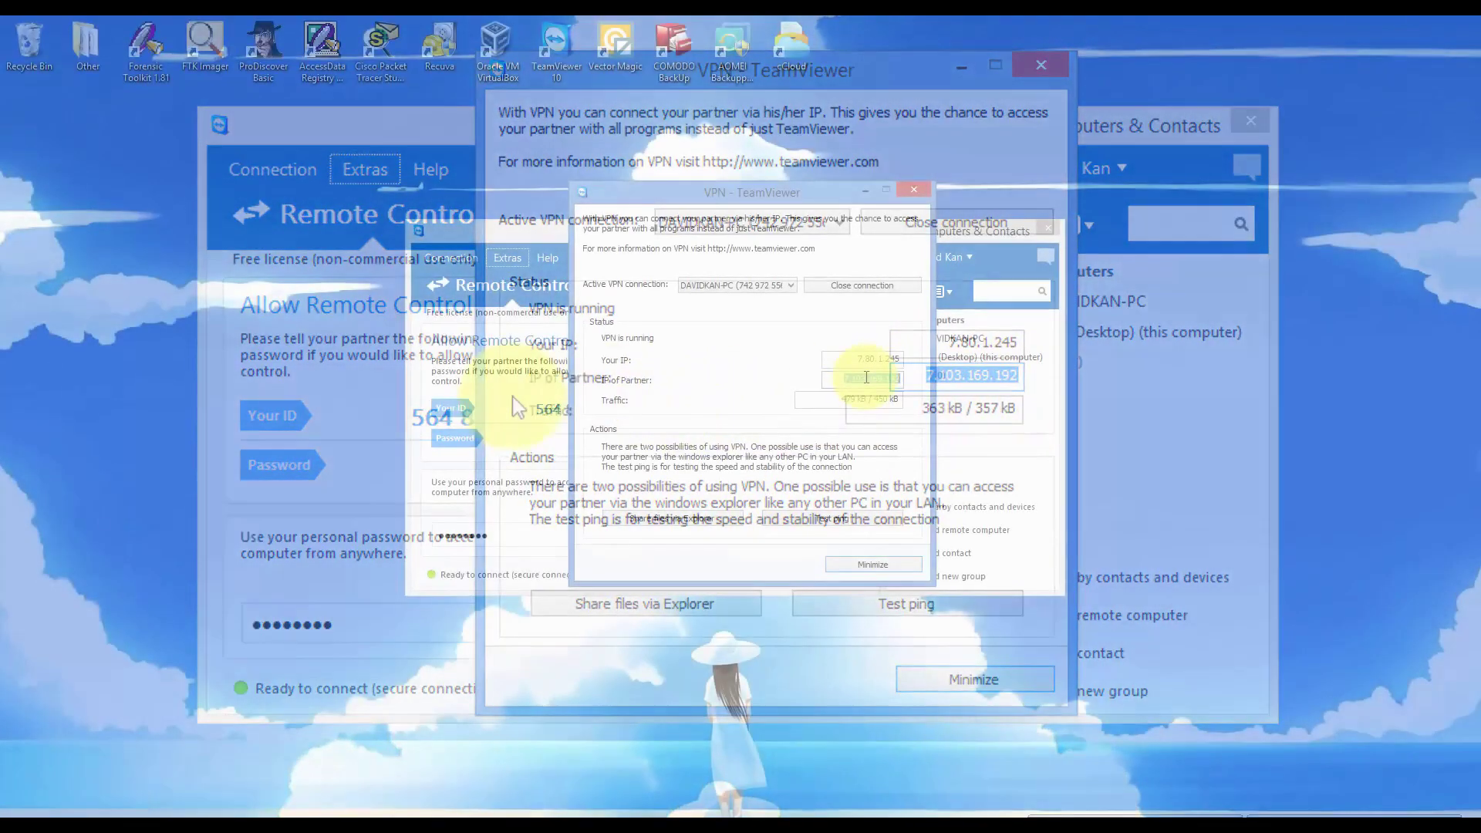
right_click(926, 377)
left_click(897, 427)
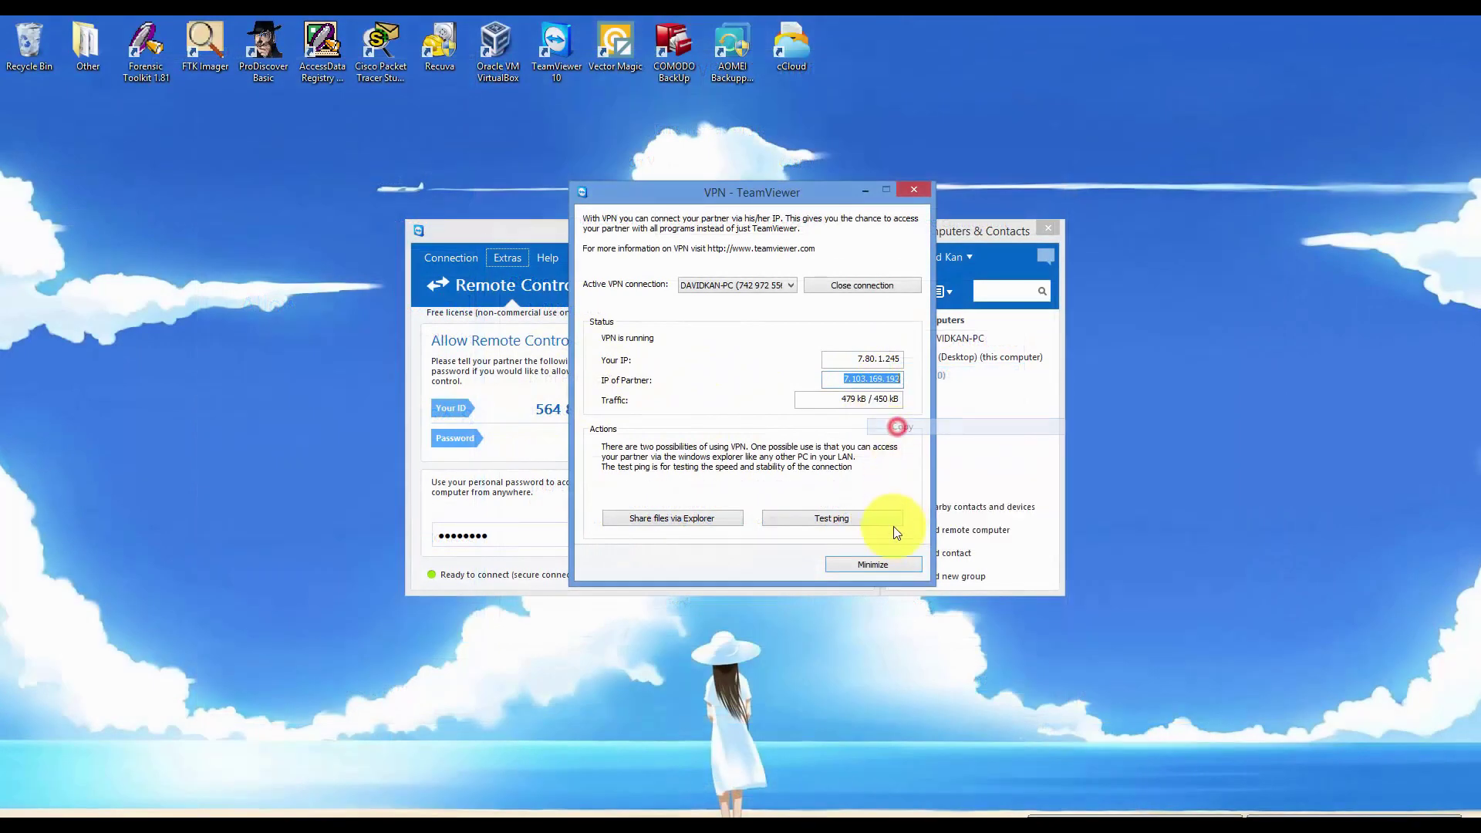
left_click(873, 565)
Enter the partner address \\7.103.169.192 in the Run dialog and submit it.
key("super")
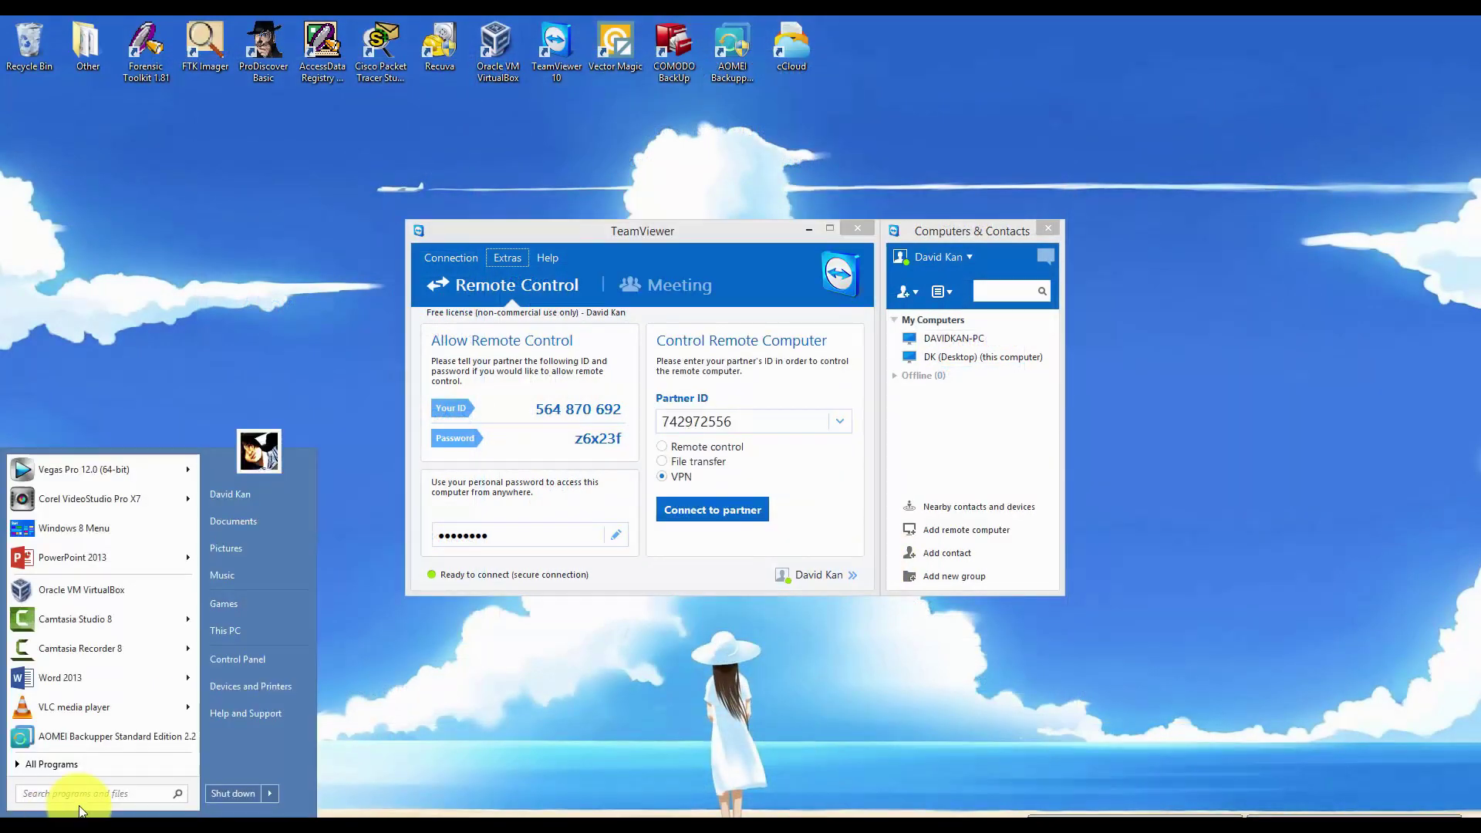
type("run")
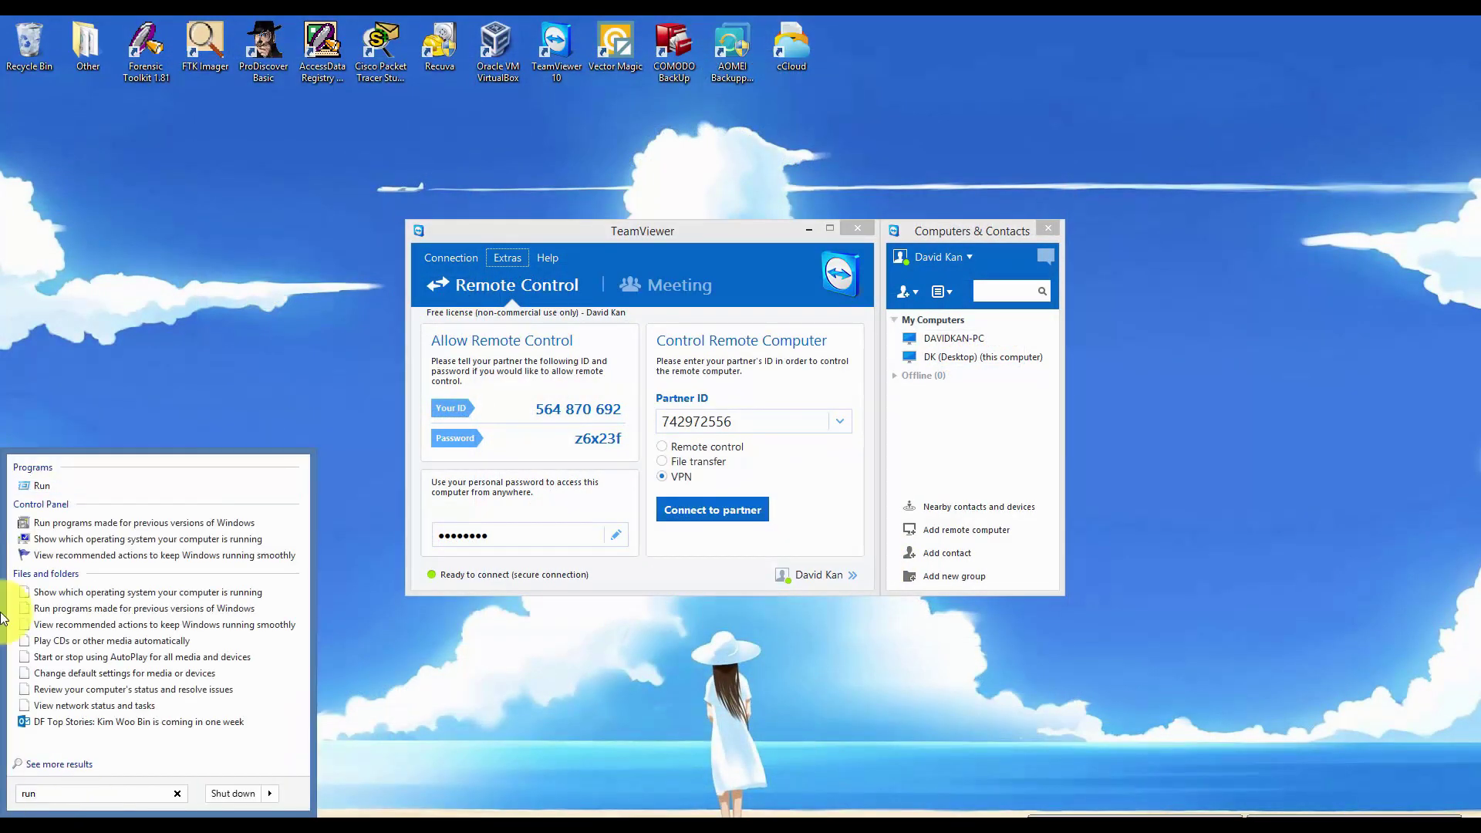
left_click(41, 485)
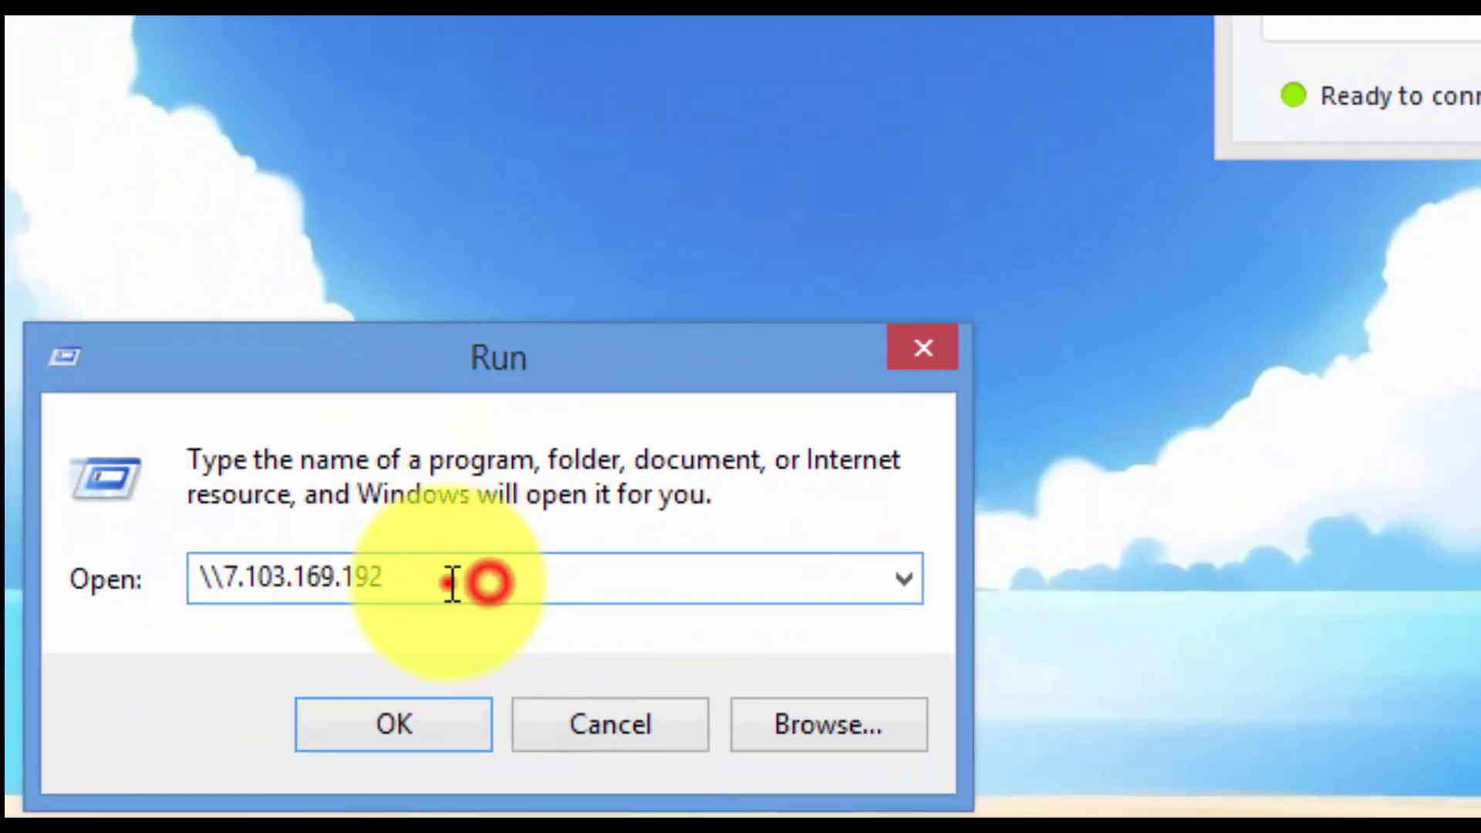
left_click_drag(452, 582, 232, 579)
right_click(301, 579)
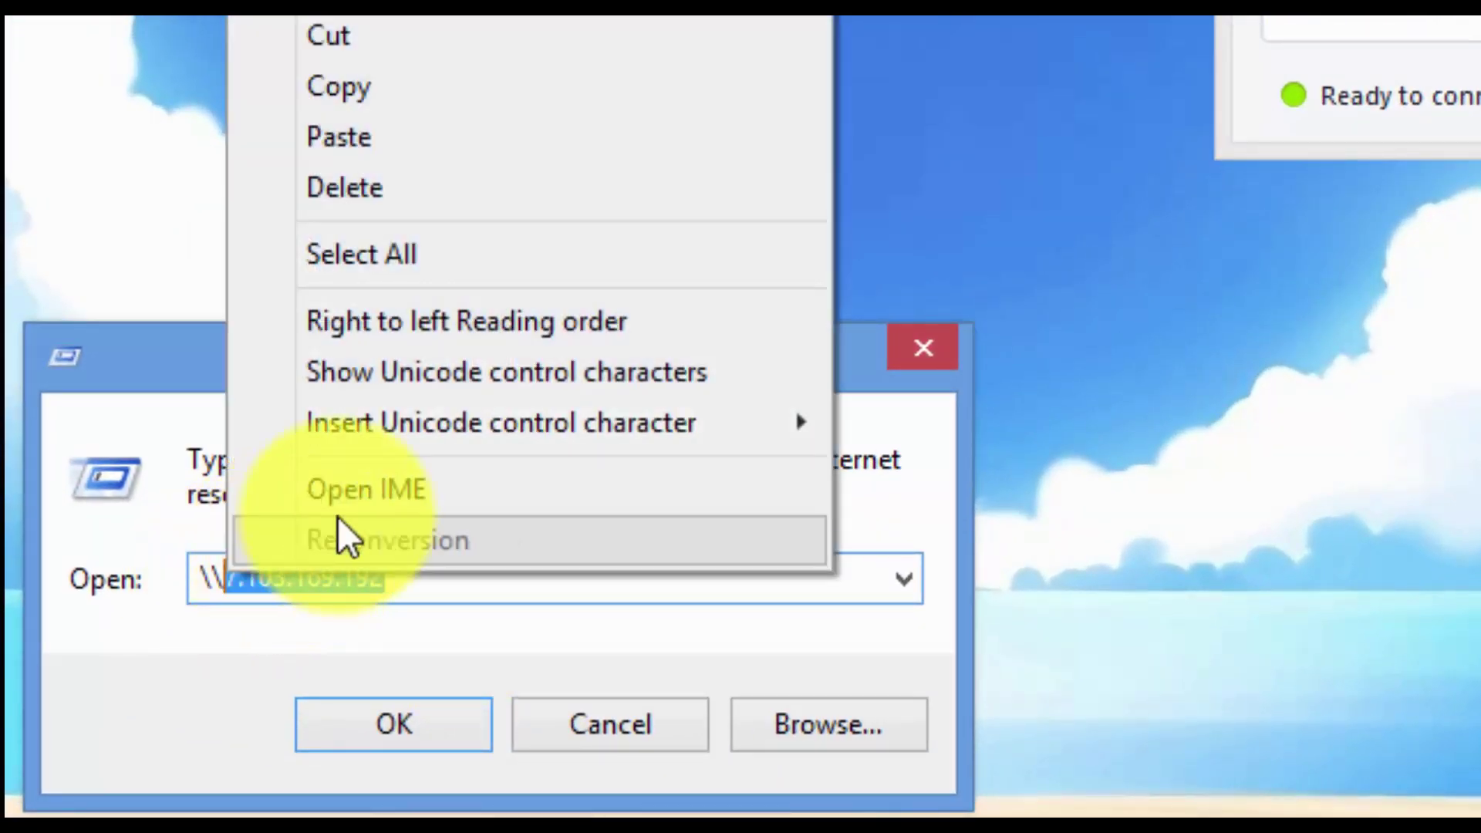
left_click(422, 138)
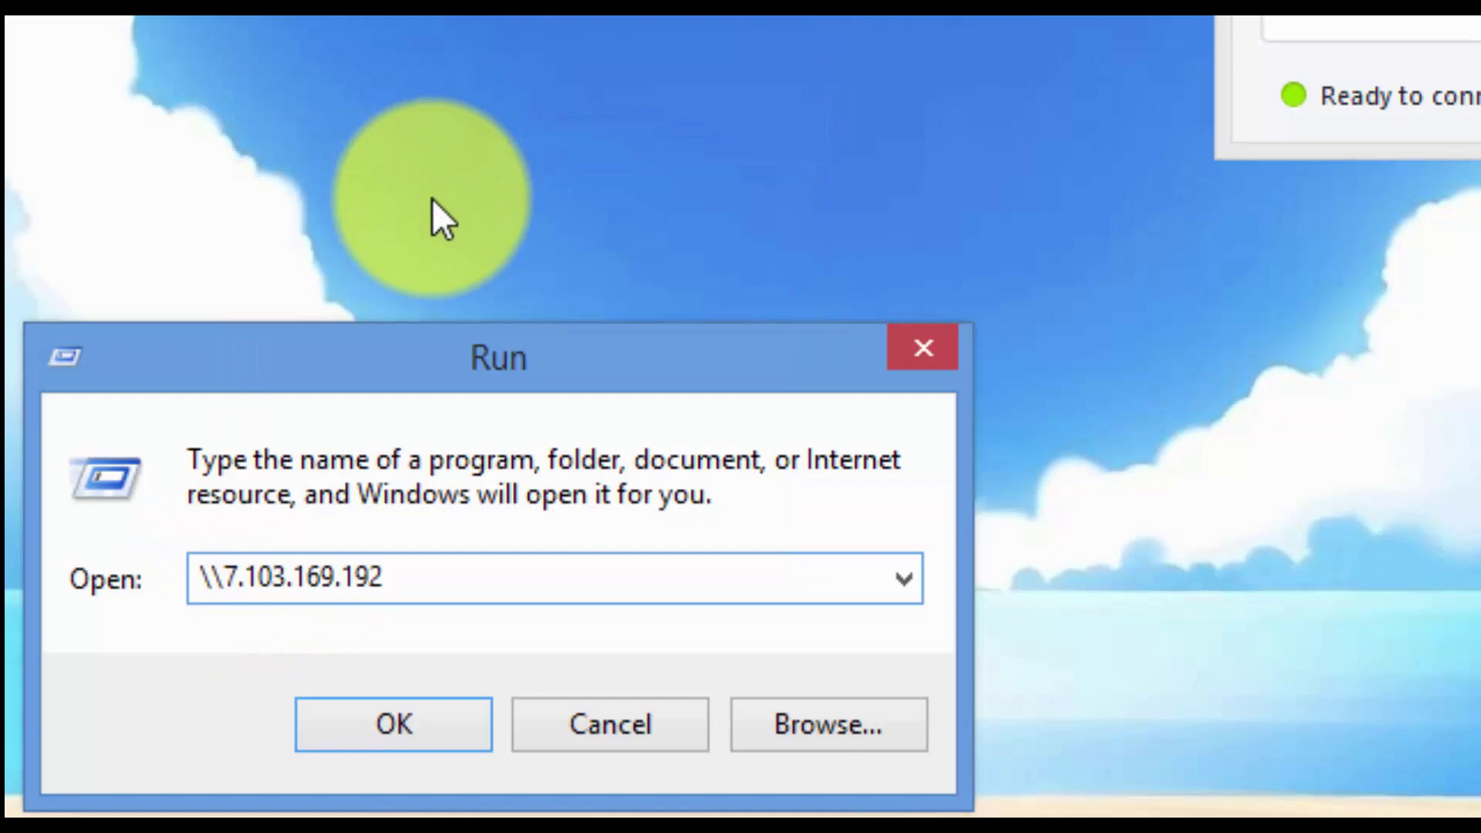
left_click_drag(433, 576, 157, 577)
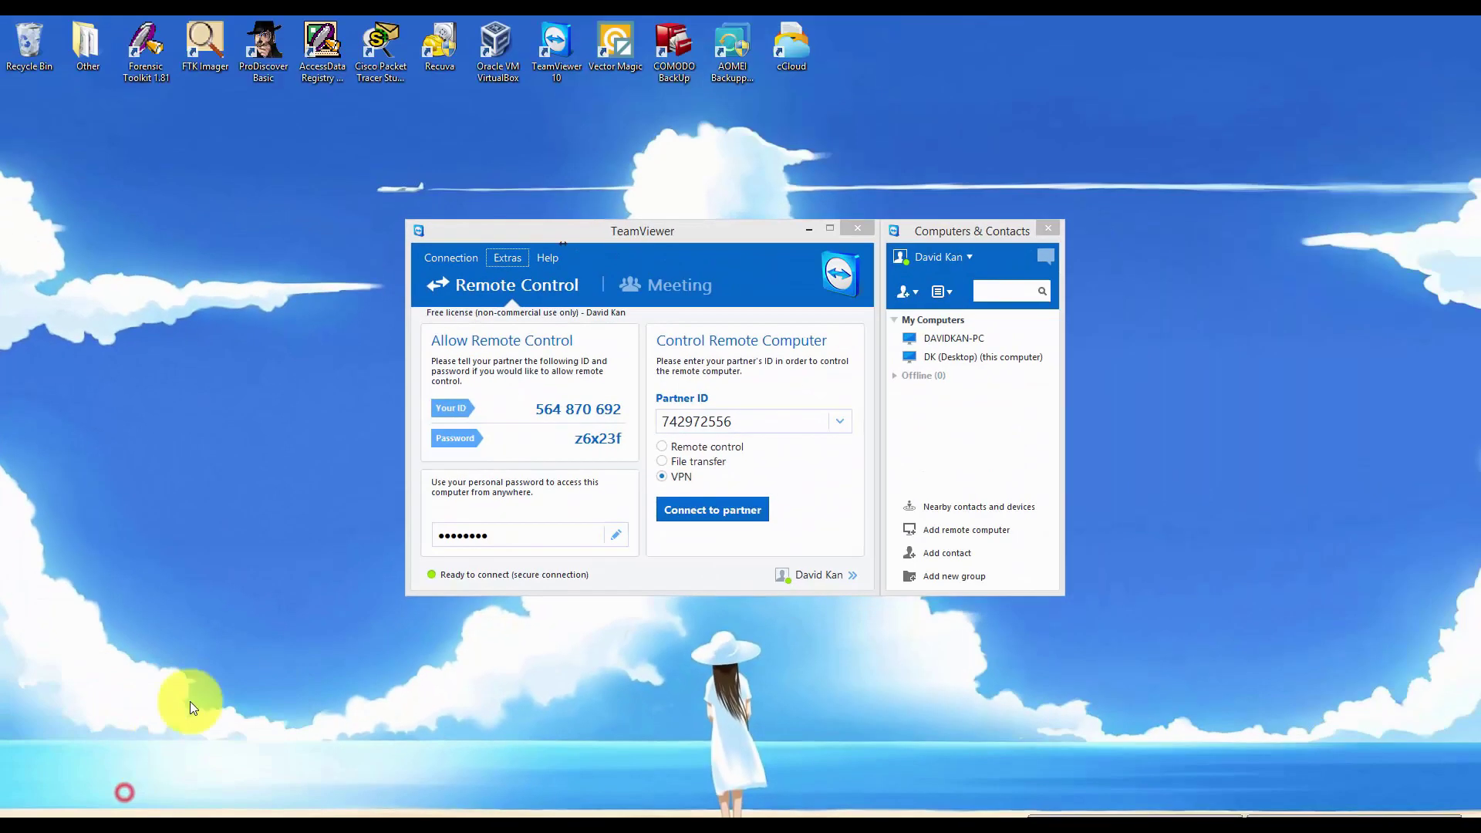
Sign in to the partner PC's share with its remote username and password.
left_click_drag(222, 130, 458, 310)
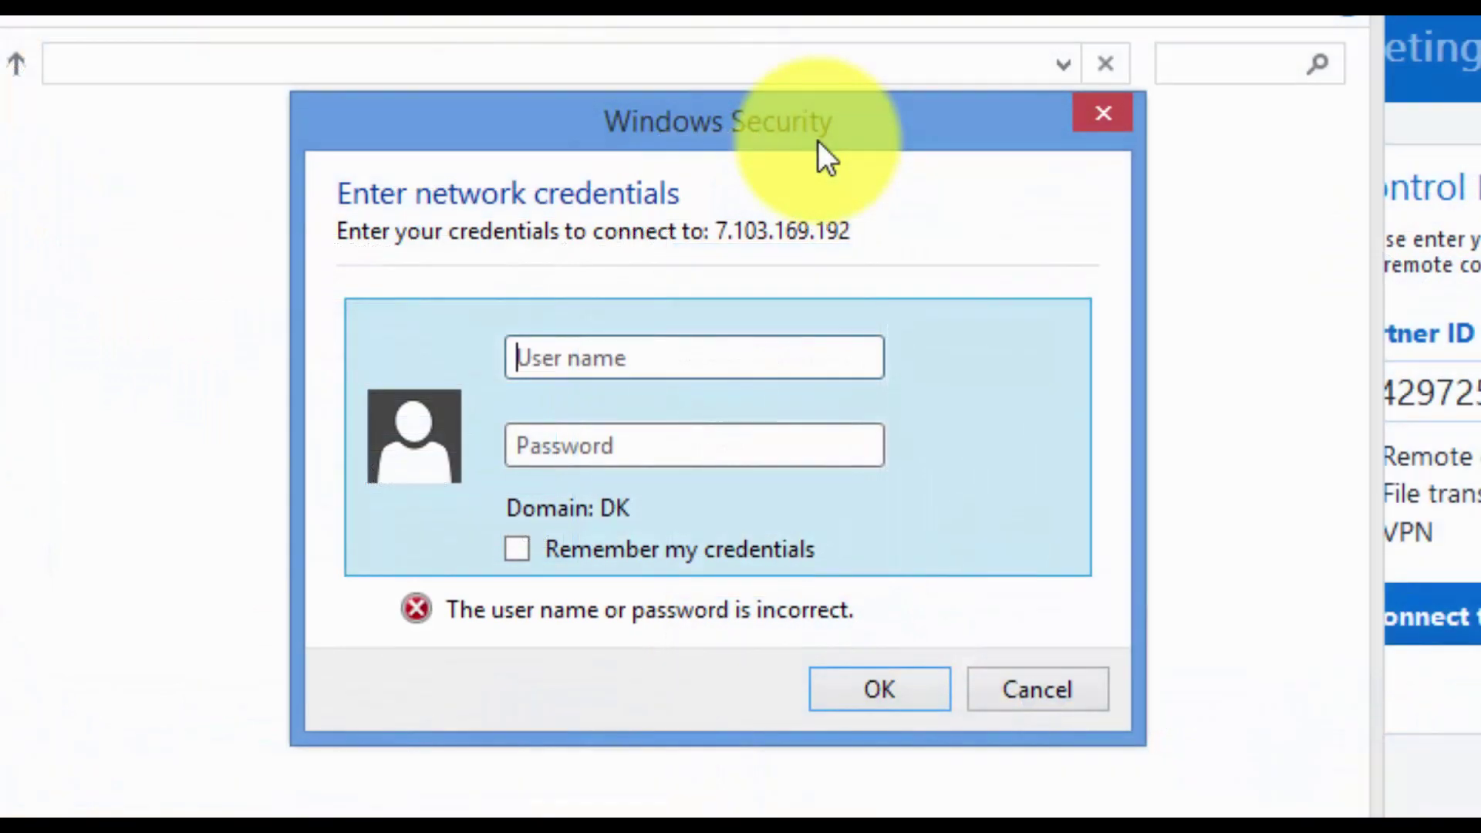
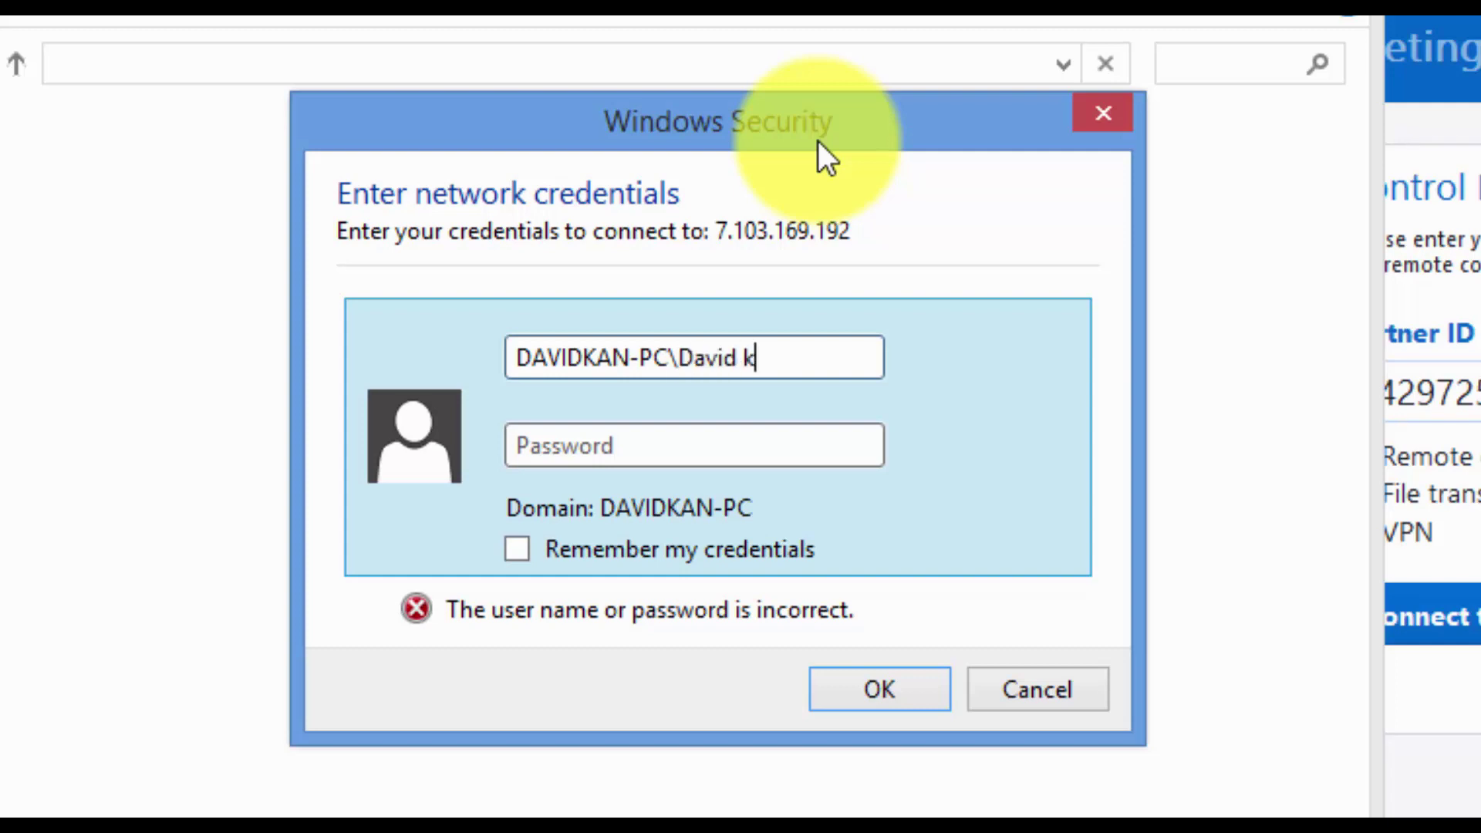
key("Tab")
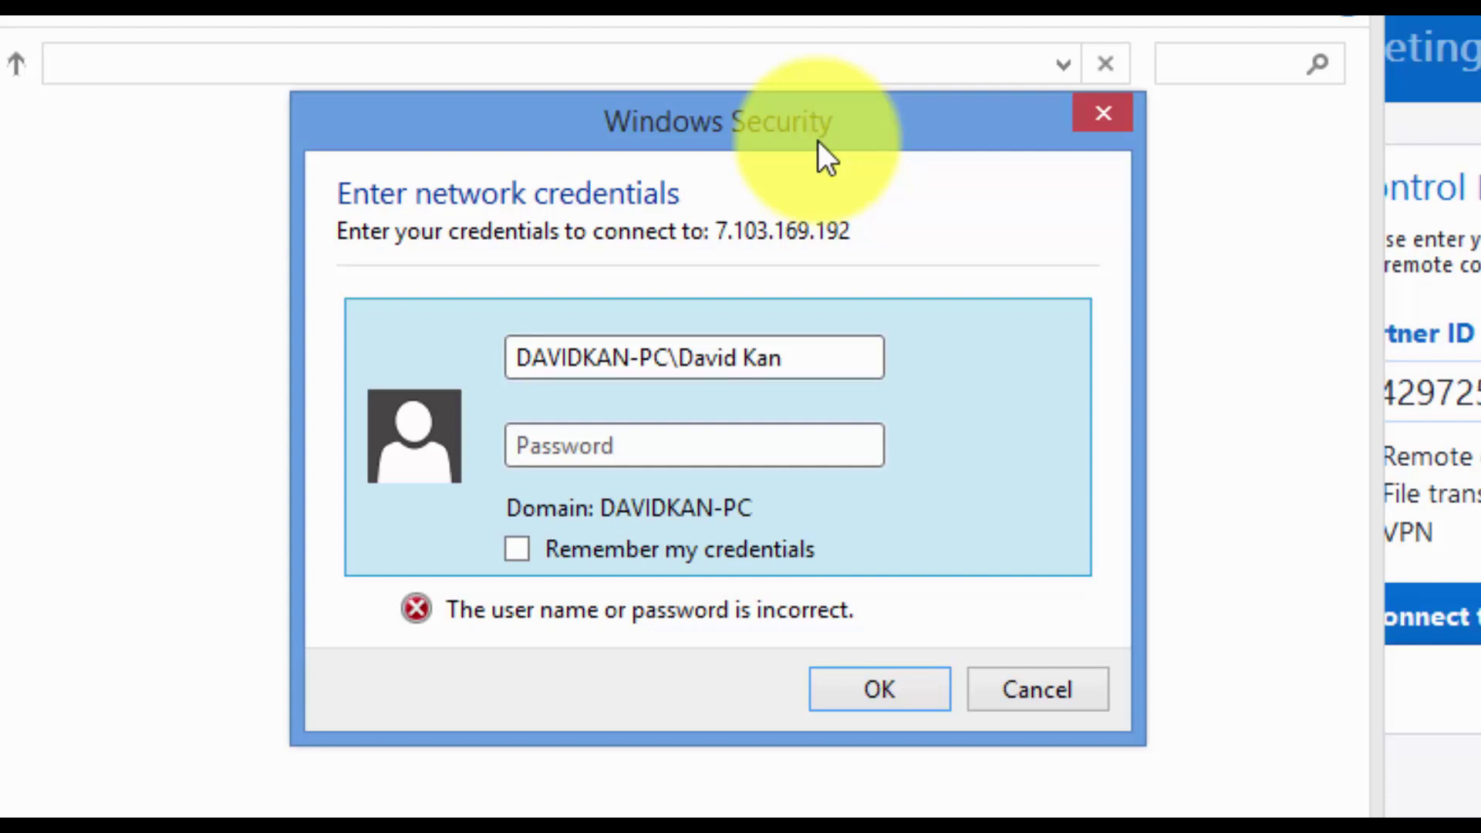
type("•••")
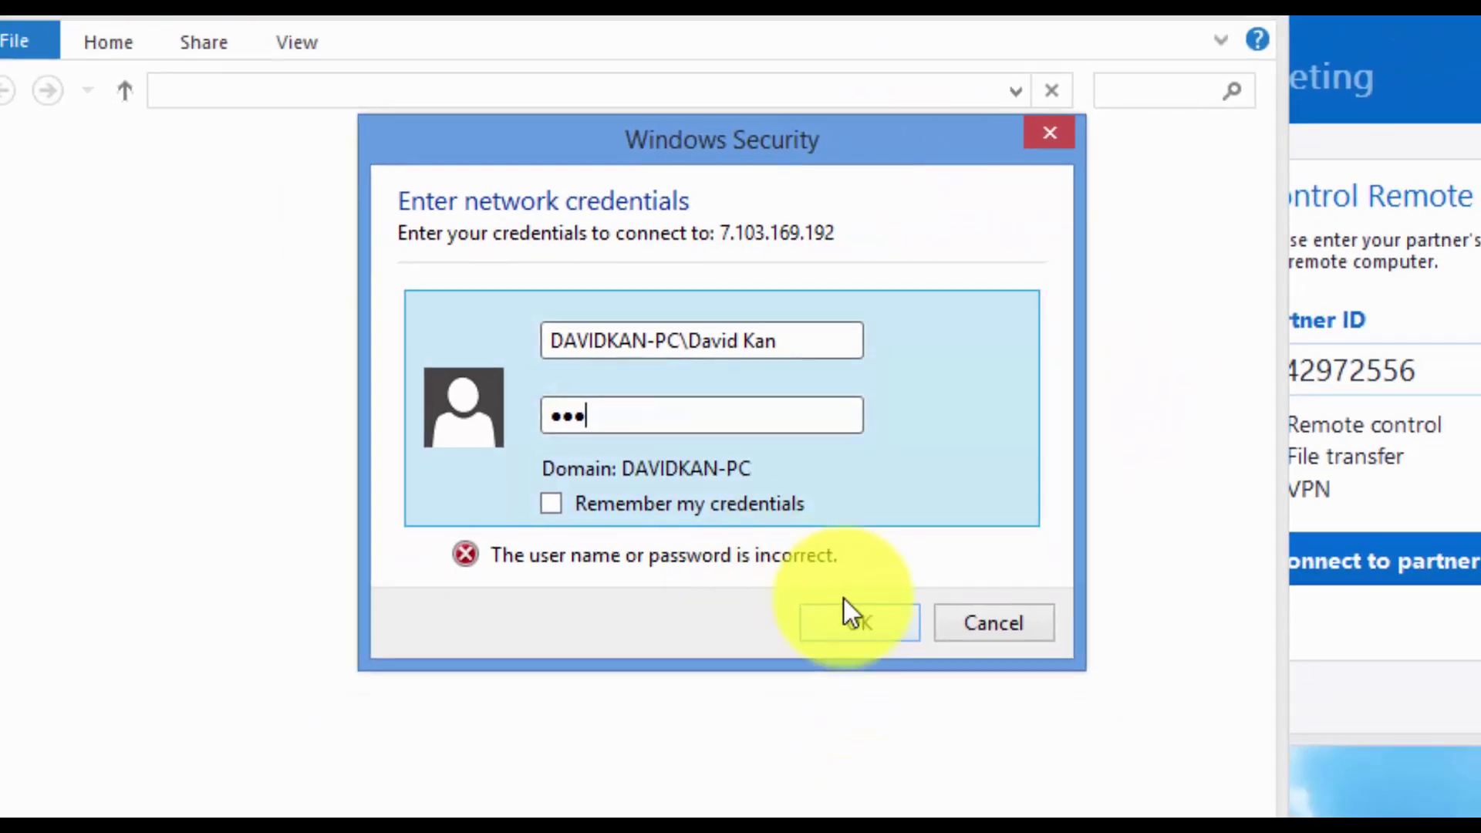
left_click(844, 598)
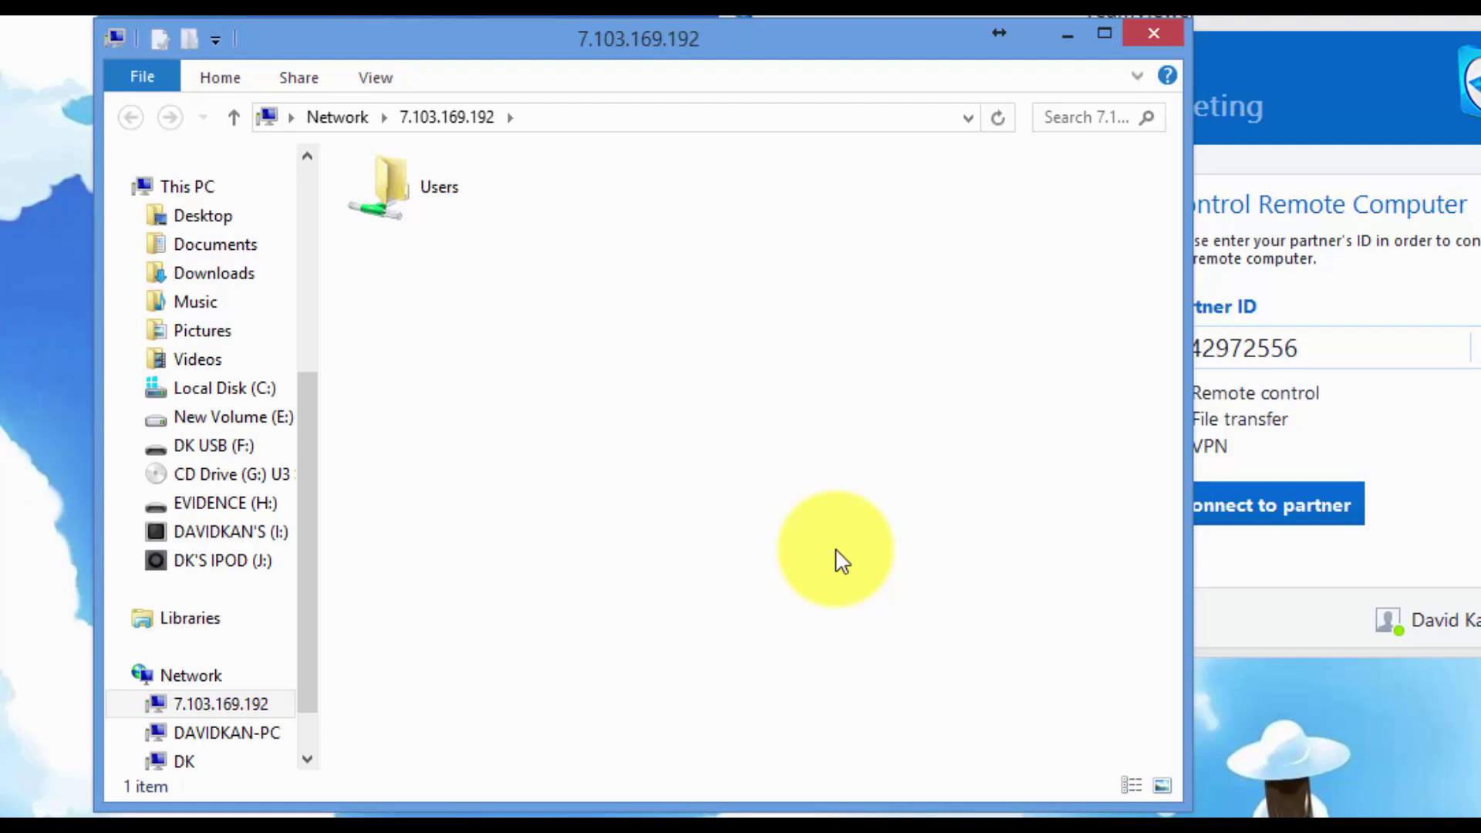
double_click(444, 179)
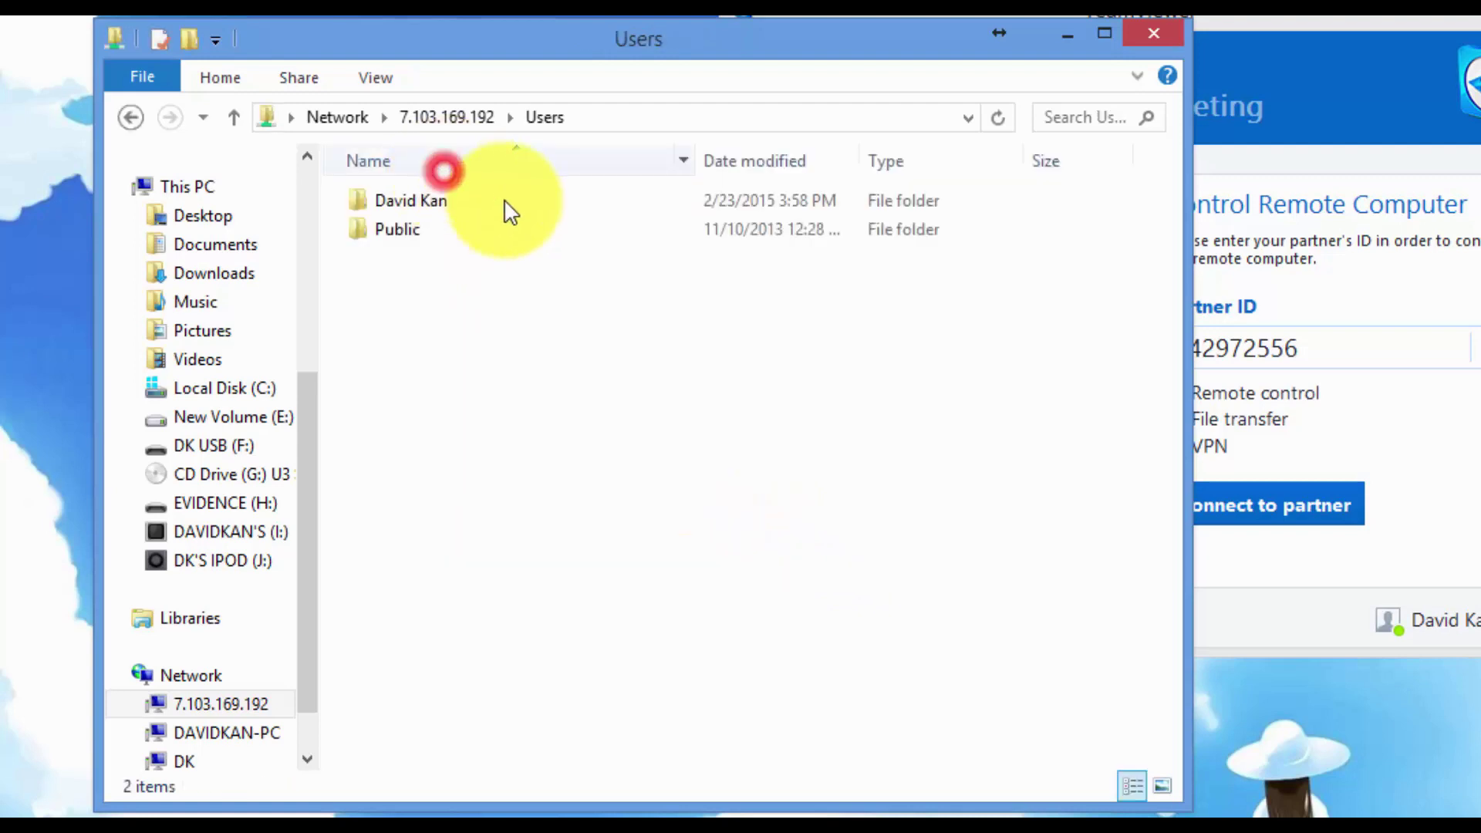
double_click(550, 211)
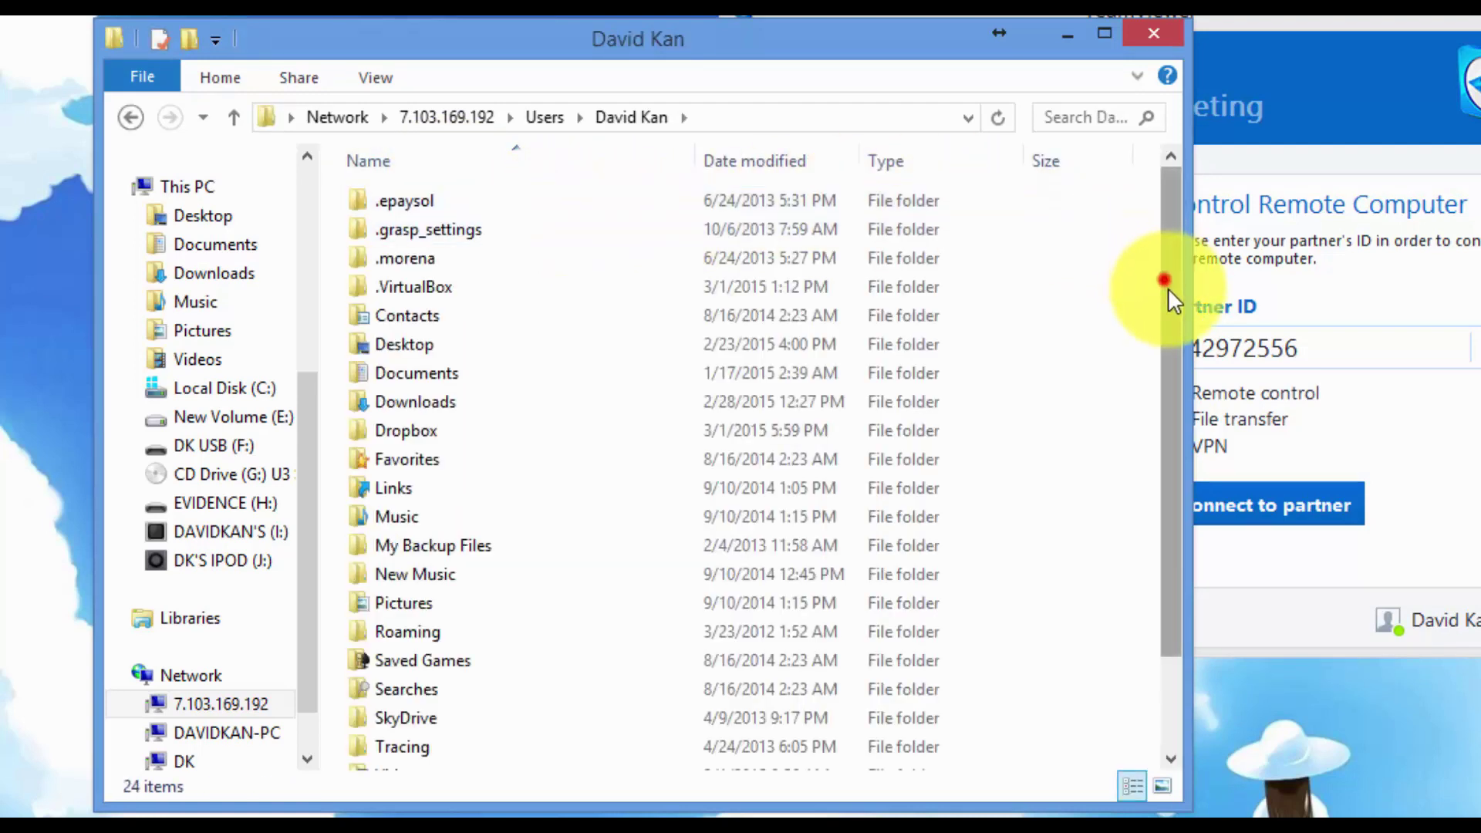
mouse_move(1167, 288)
left_mouse_down()
mouse_move(1181, 486)
mouse_move(1182, 225)
left_mouse_up()
left_click(486, 376)
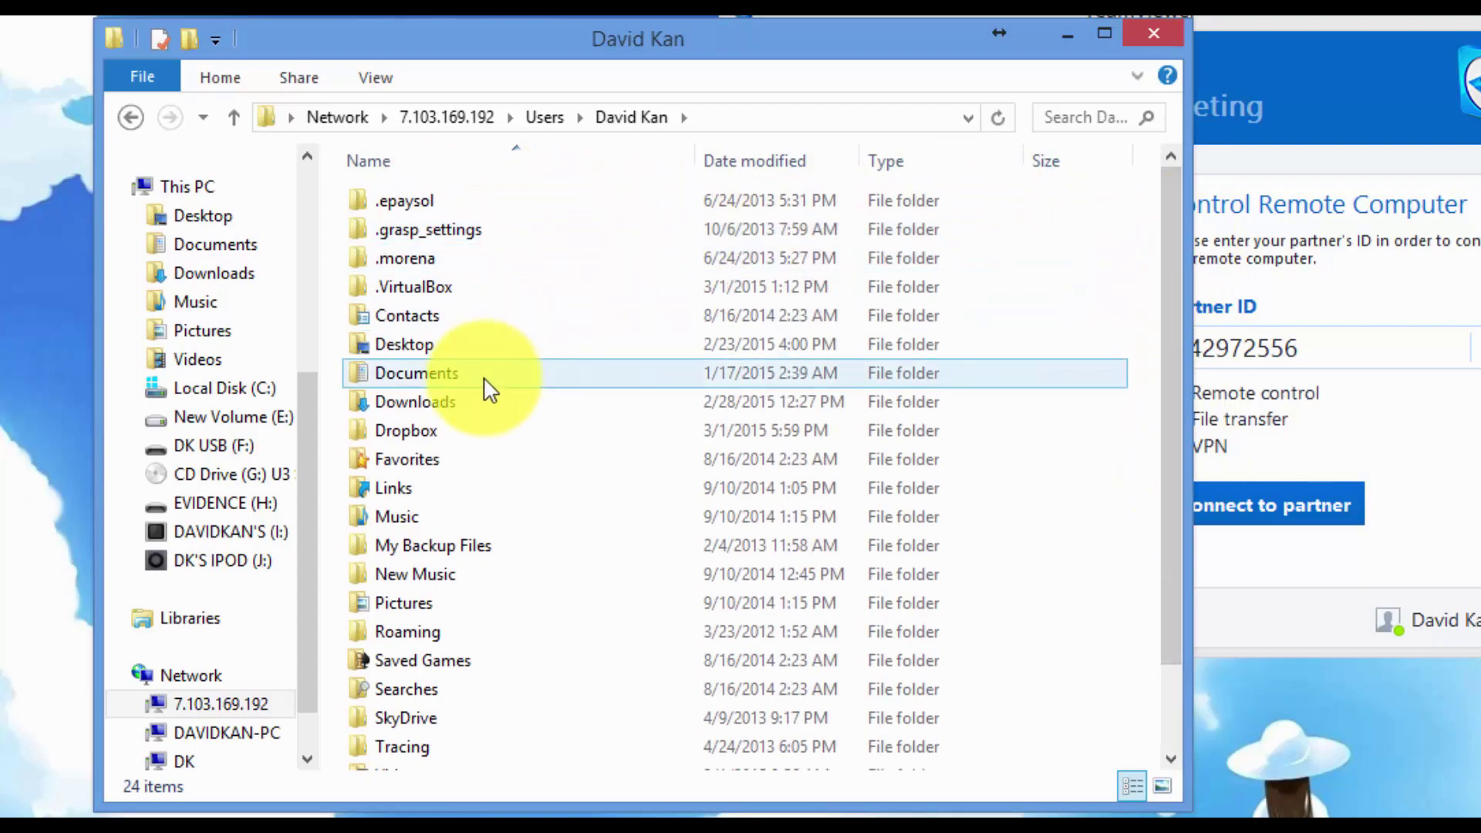